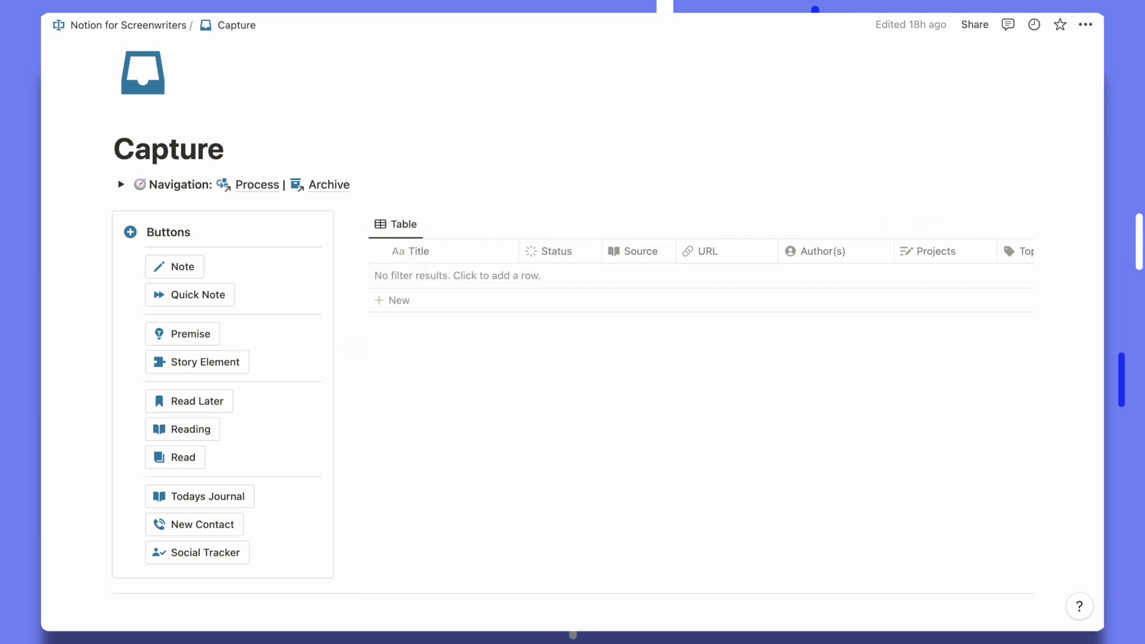
- Create a new note entry titled "Note about that thing" from the Capture page and close it
click(173, 265)
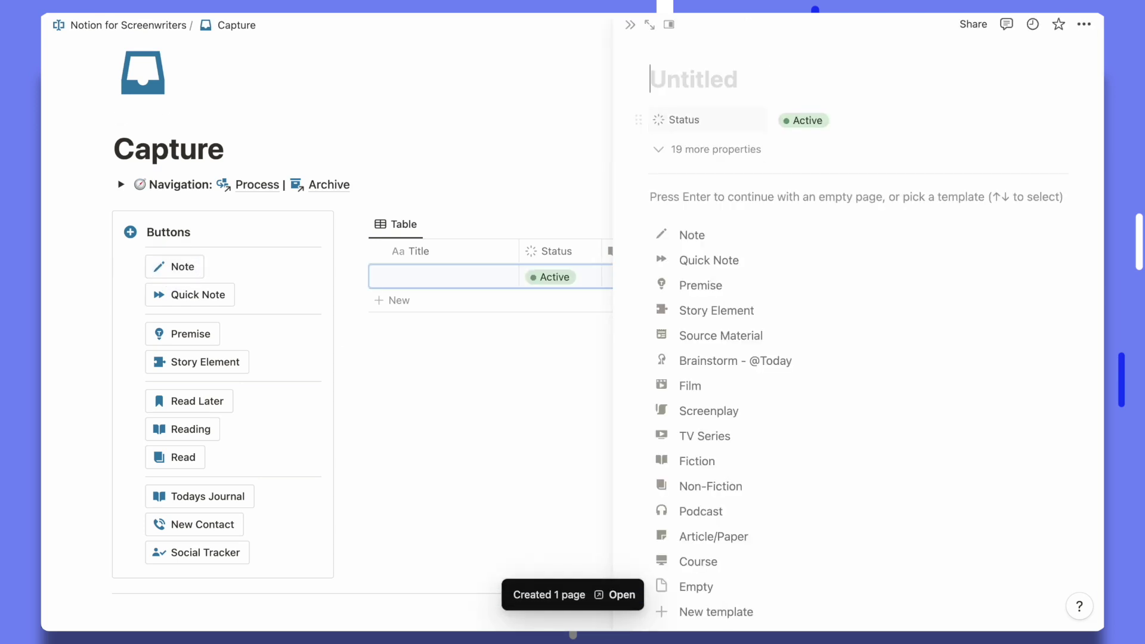
text(Note )
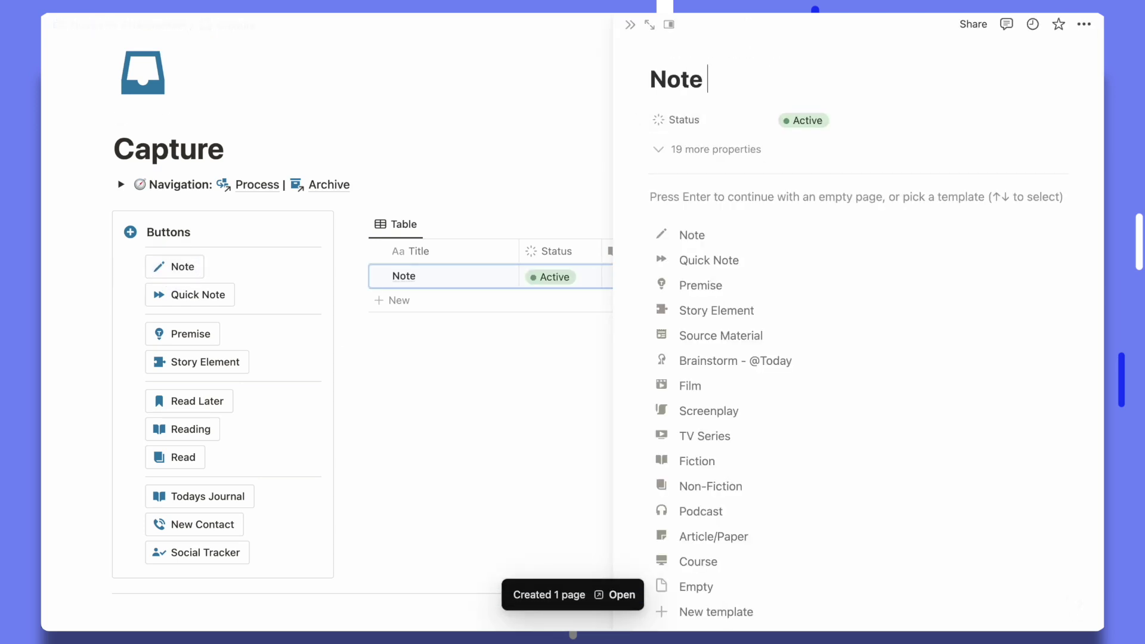
text(about that thing)
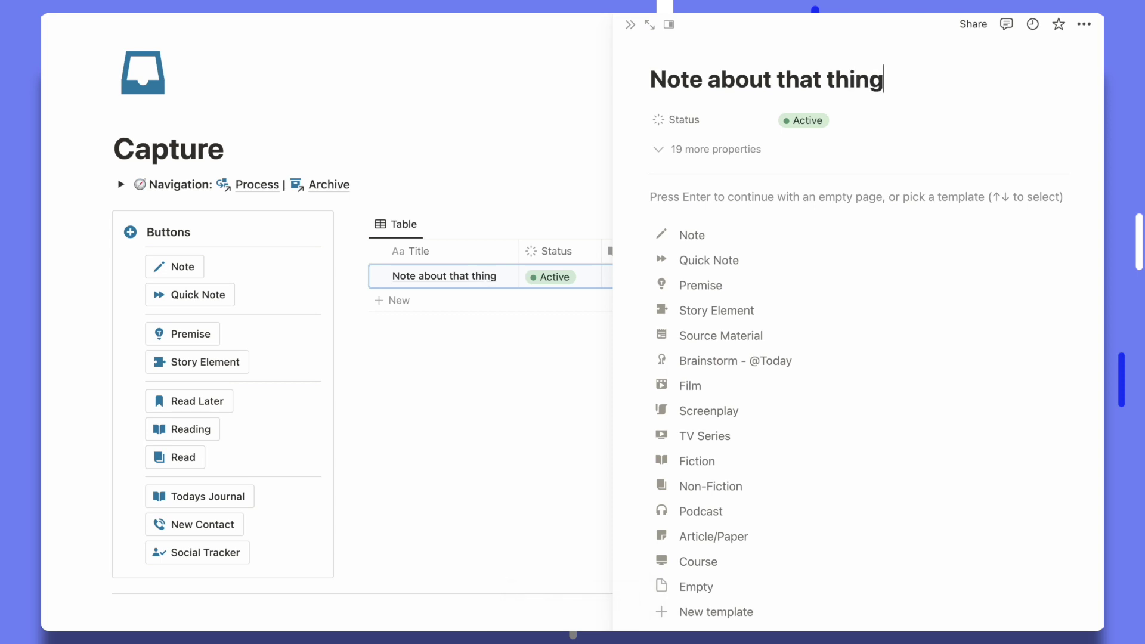
key(Escape)
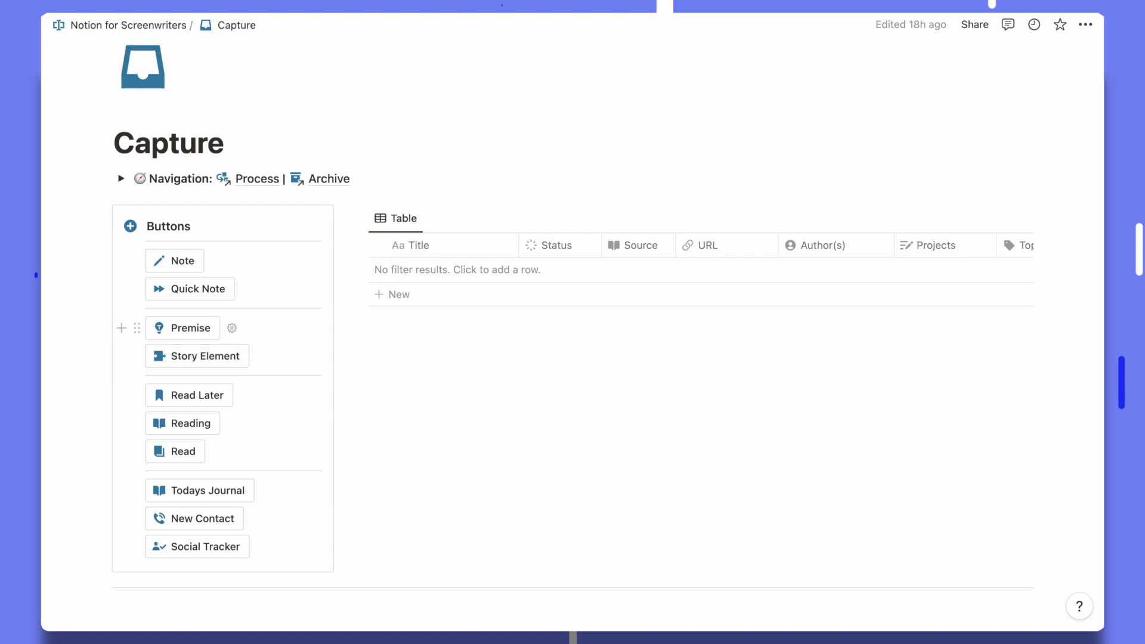
- Create a new premise entry from the Capture page and title it "A boy and a girl fall in love"
click(185, 328)
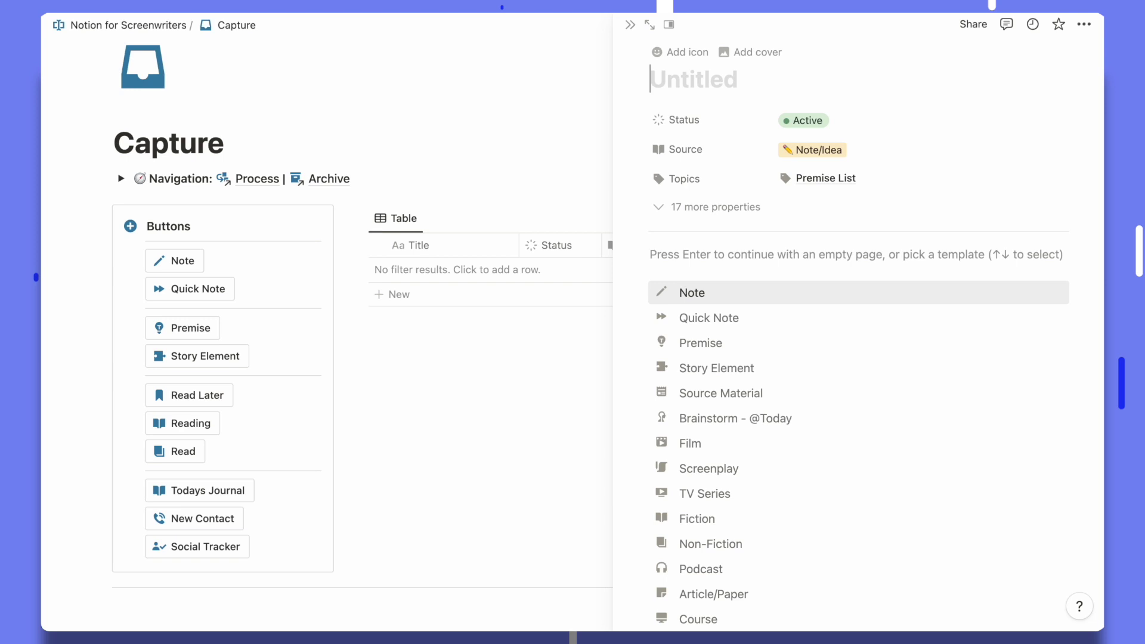
text(A biy)
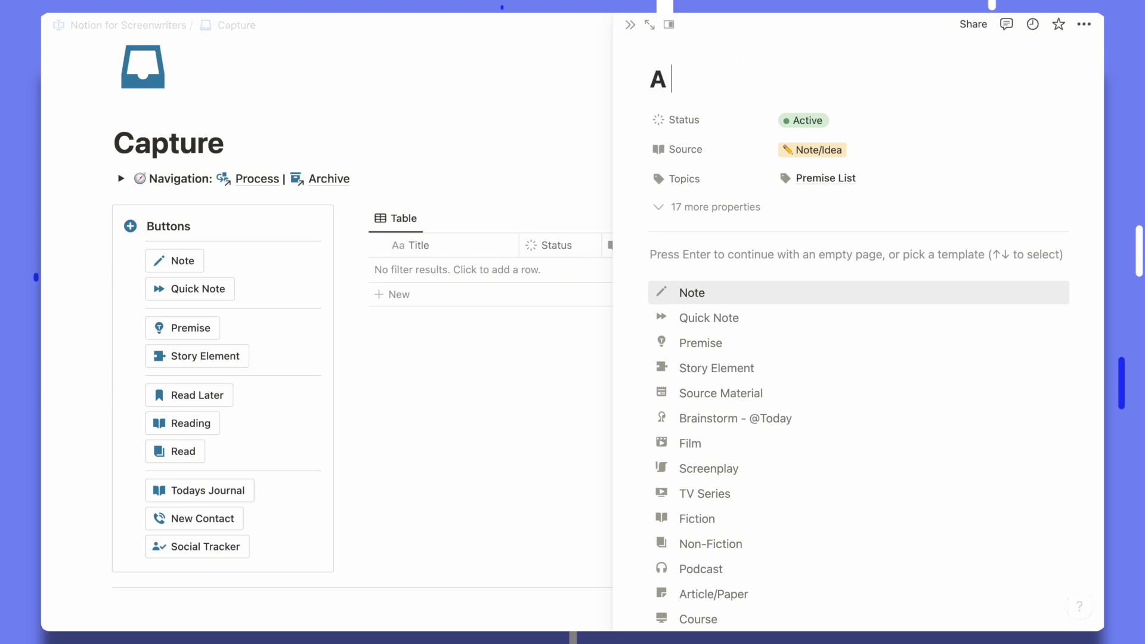
key(BackSpace)
key(BackSpace)
text(oy and a)
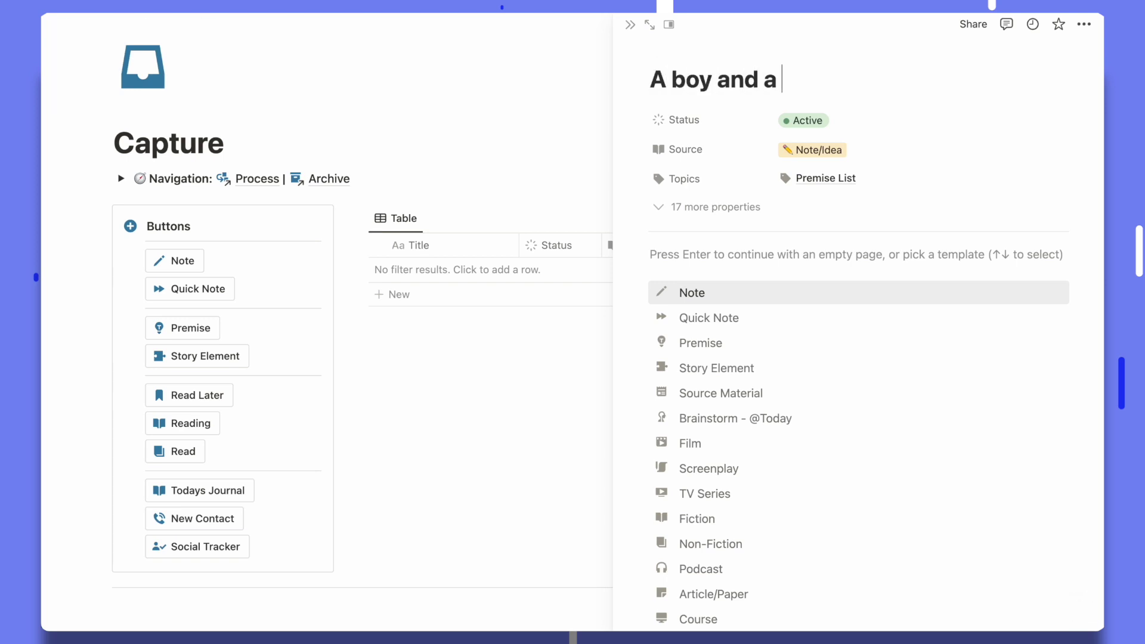
text( girl fall in love)
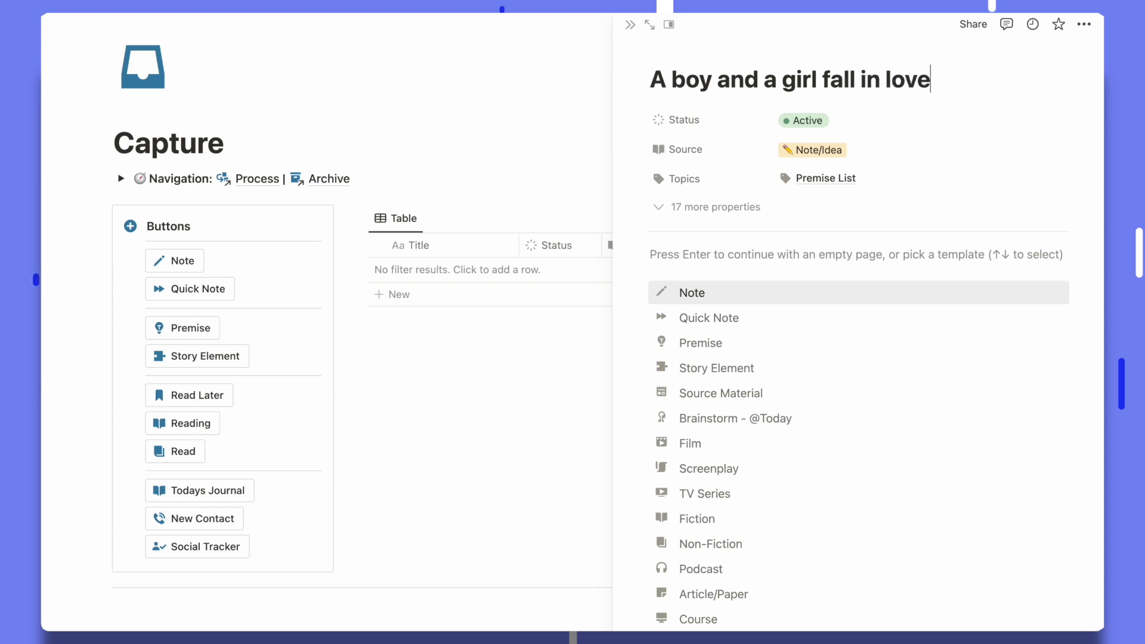
- Apply the Premise template to the new premise entry and close its page
key(Down)
key(Down)
key(Down)
key(Up)
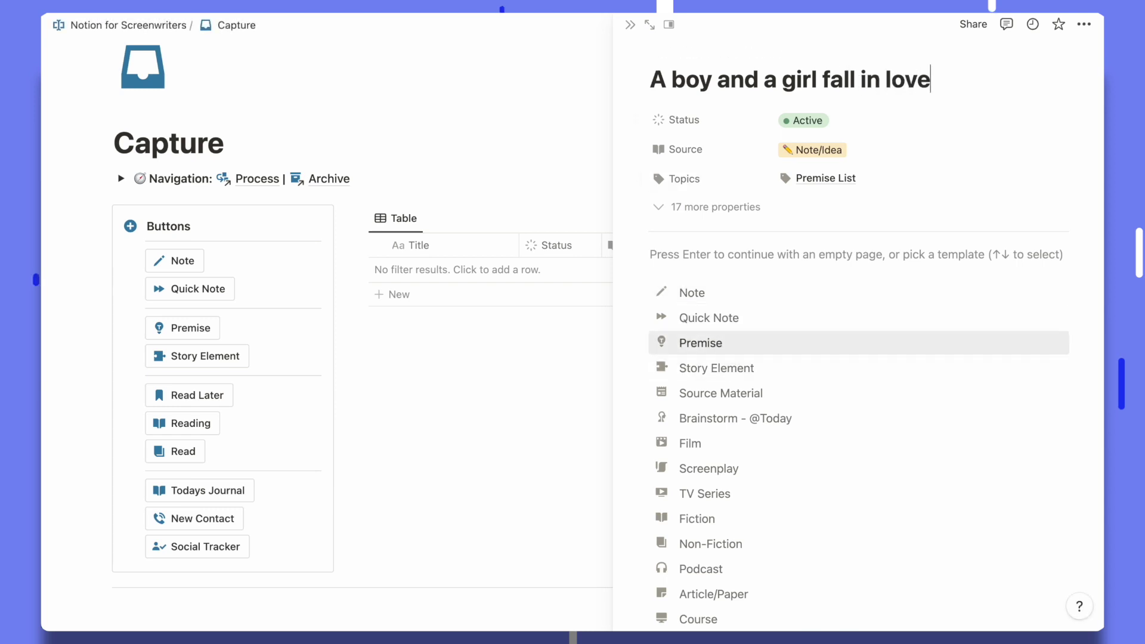
key(Return)
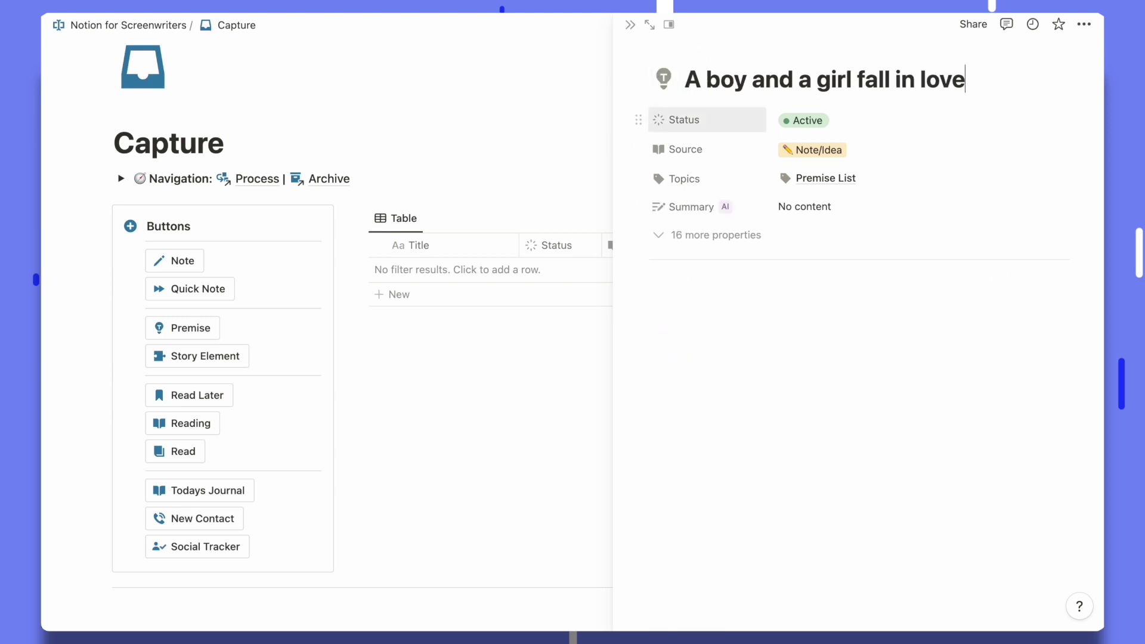
key(Escape)
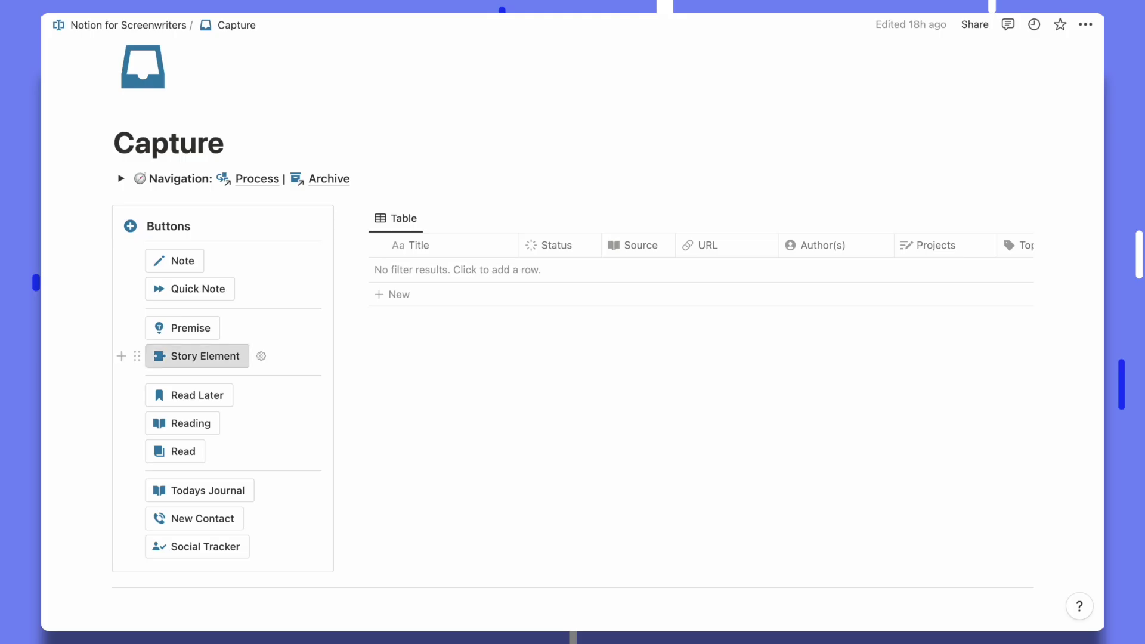
- Create a new story element entry from the Capture page and title it "A Retired Wrestler"
click(197, 356)
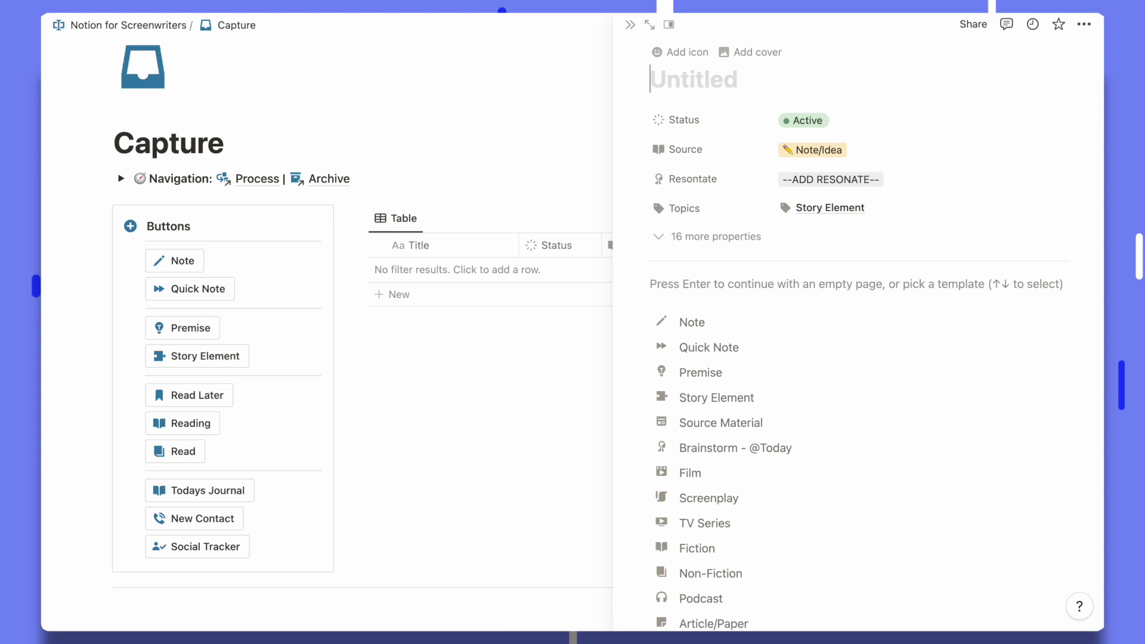
text(A)
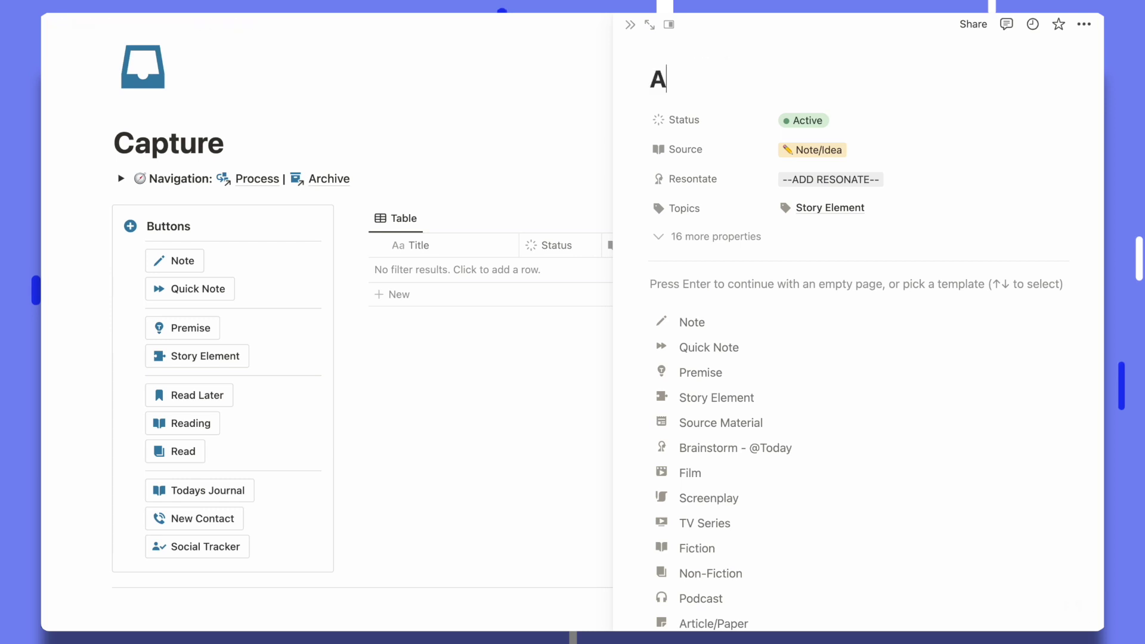
text( Retire)
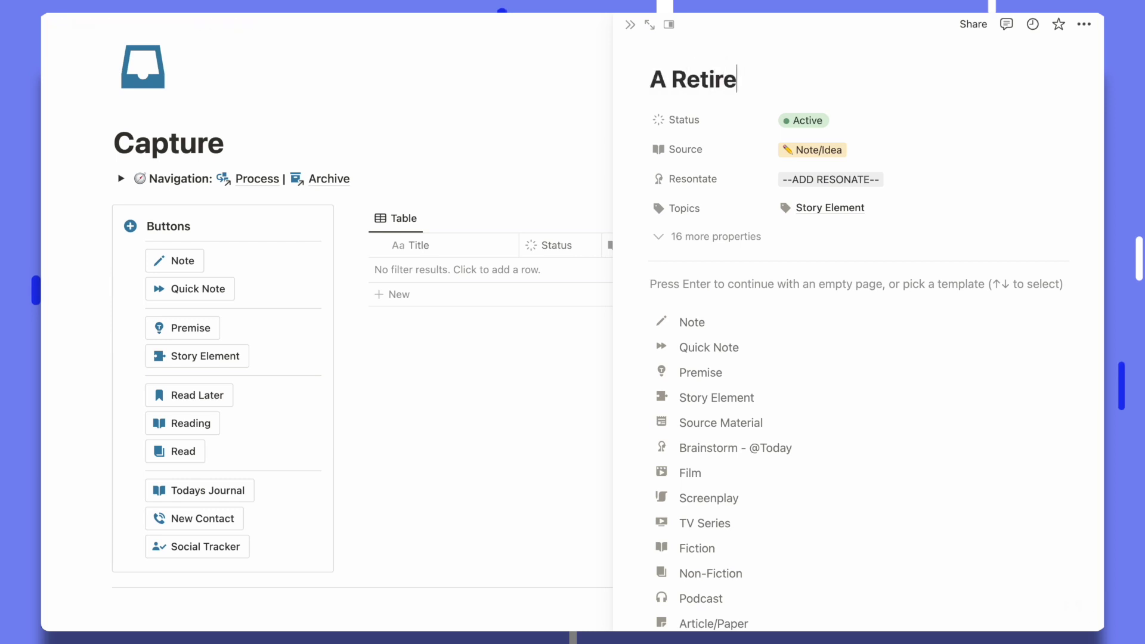
text(d Wrestler)
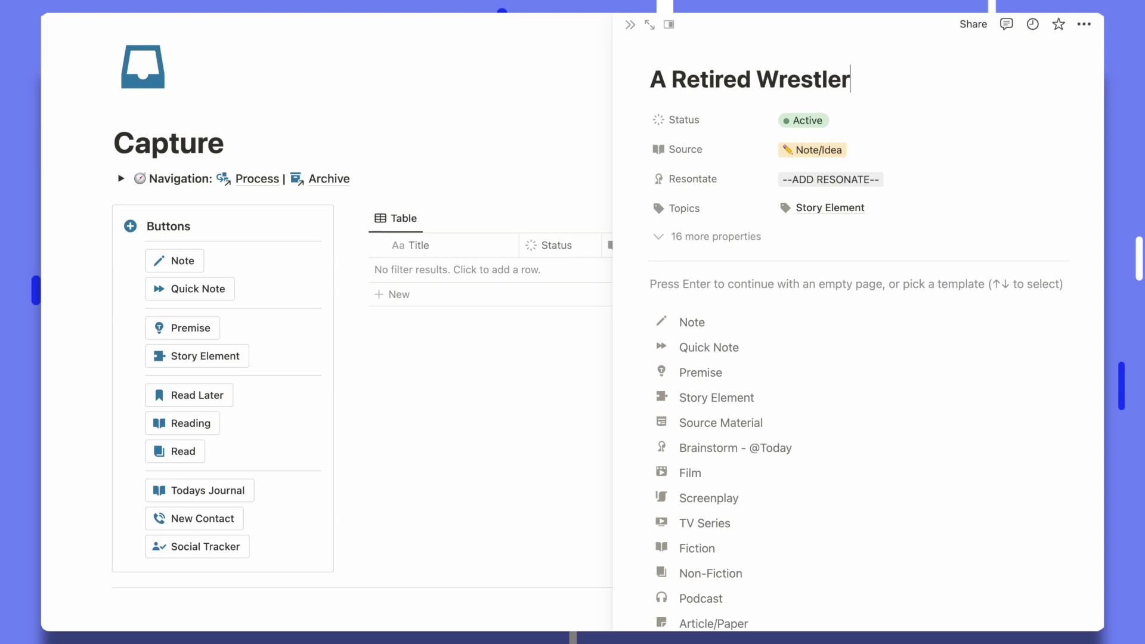
- Apply the Story Element template to the wrestler entry and close its page
key(Down)
key(Down)
key(Down)
key(Down)
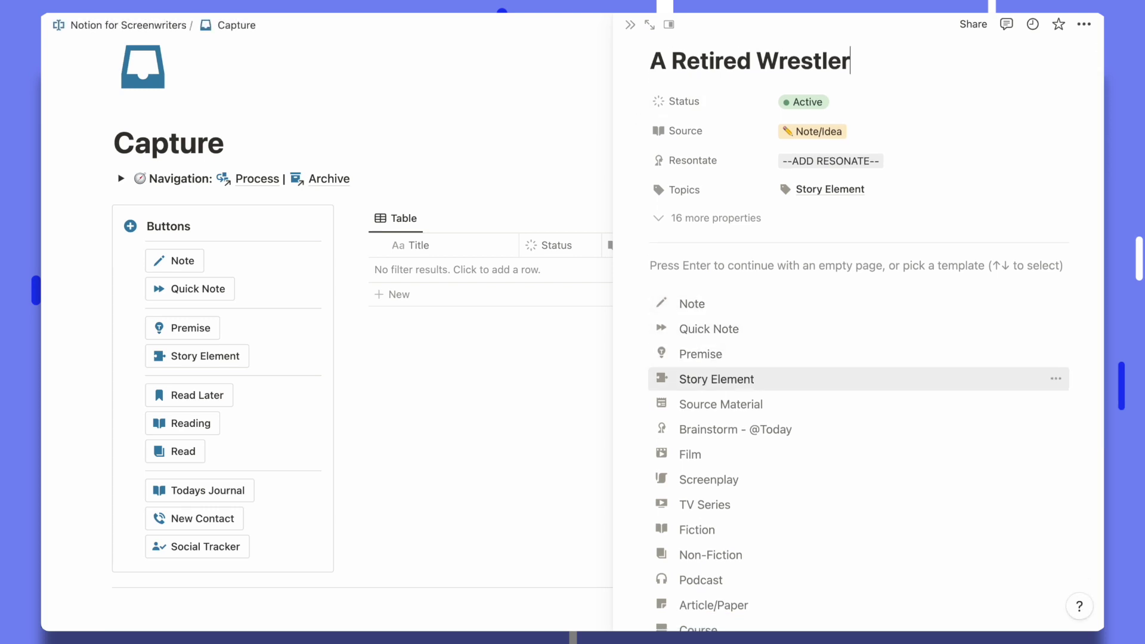
key(Return)
key(Escape)
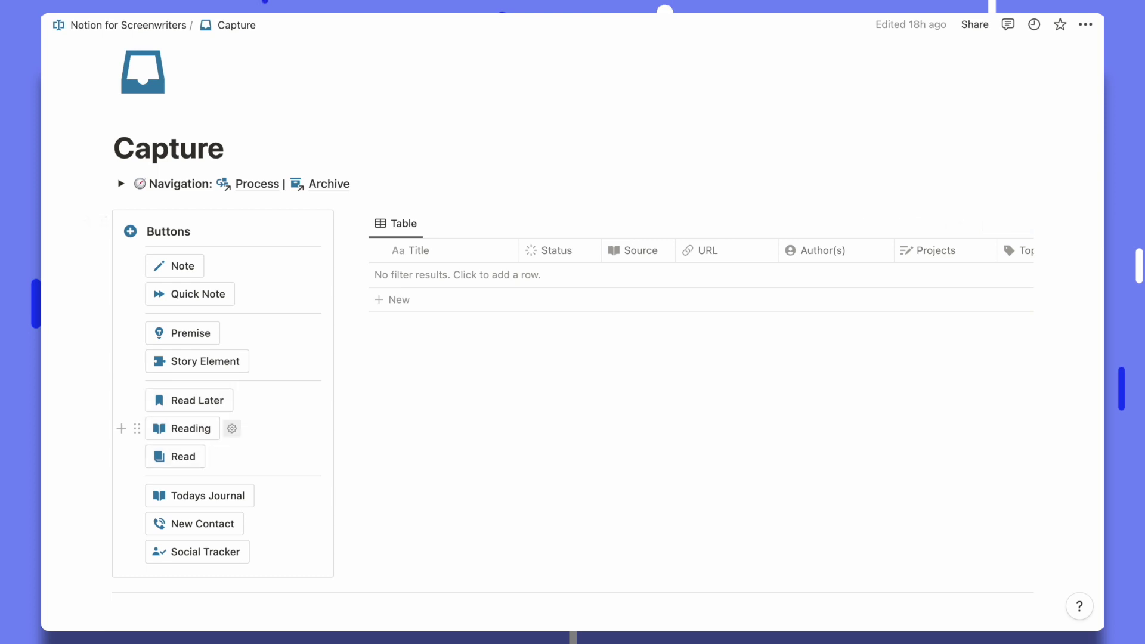
- Create a new read-later entry from the Capture page and title it "The Social Network"
click(191, 400)
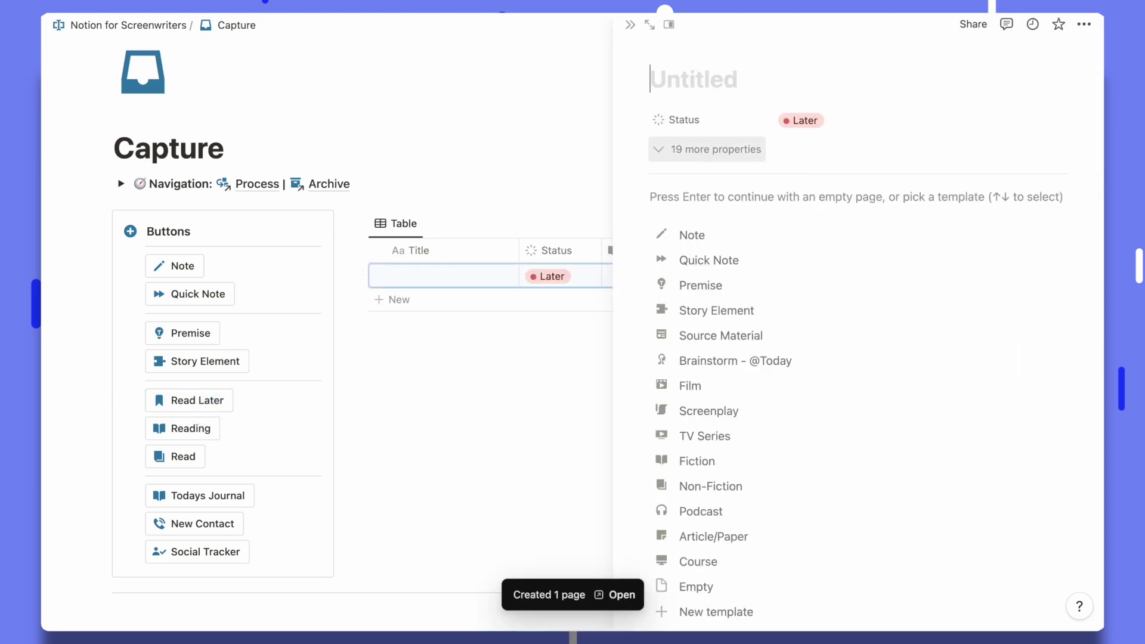
text(The Cosi)
key(BackSpace)
key(BackSpace)
key(BackSpace)
key(BackSpace)
text(Social Network)
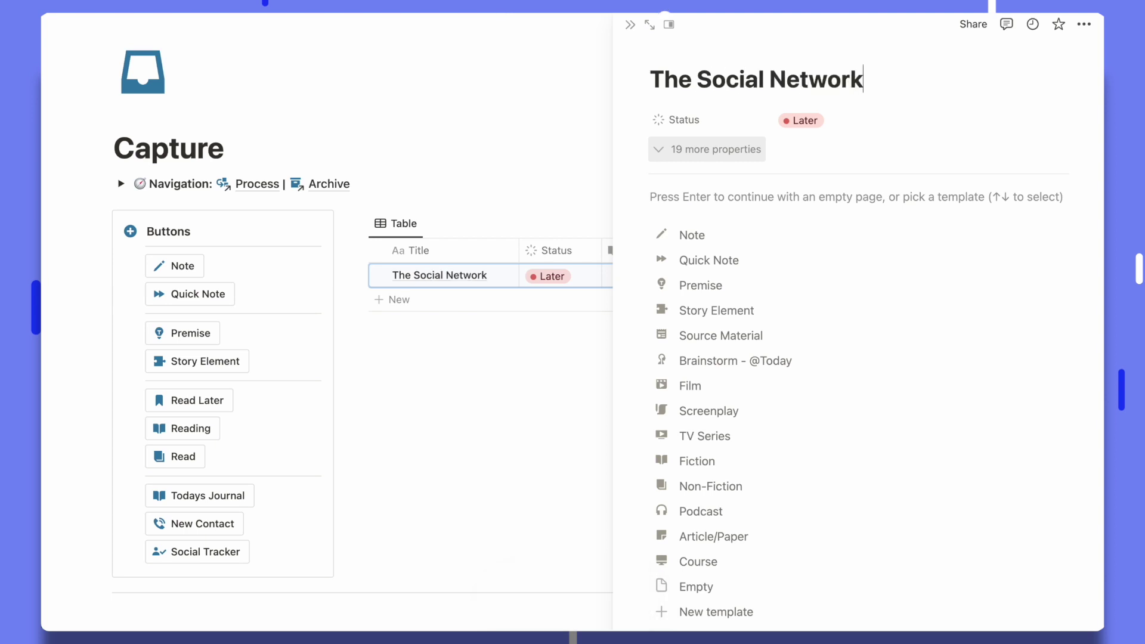
- Apply the Film template to "The Social Network" entry and close its page
scroll(858, 334, down, 1)
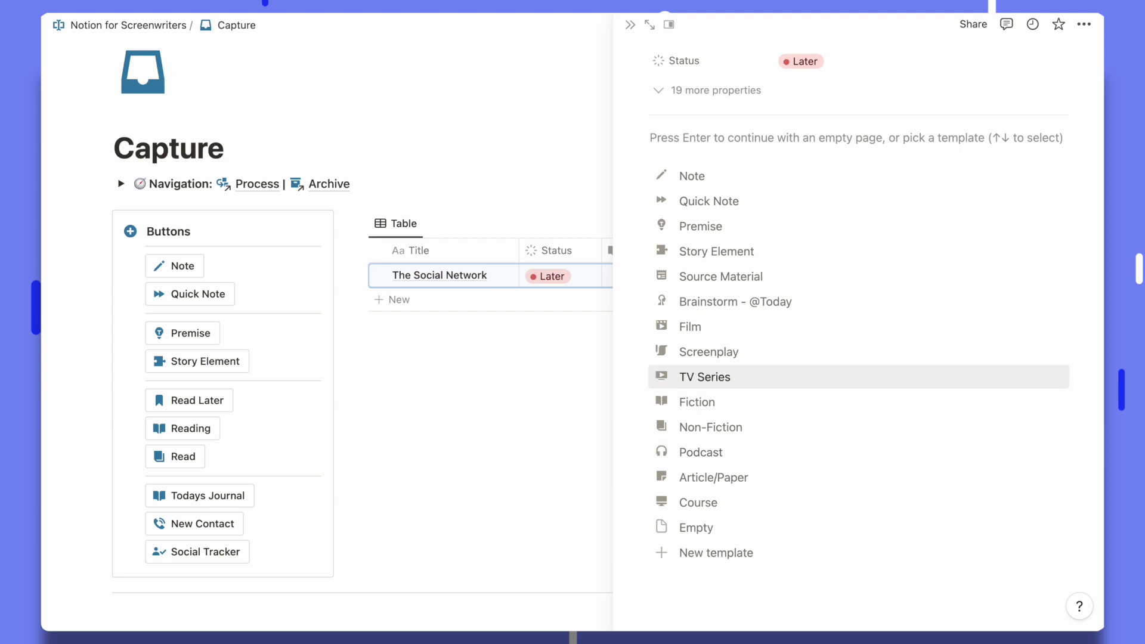
key(Return)
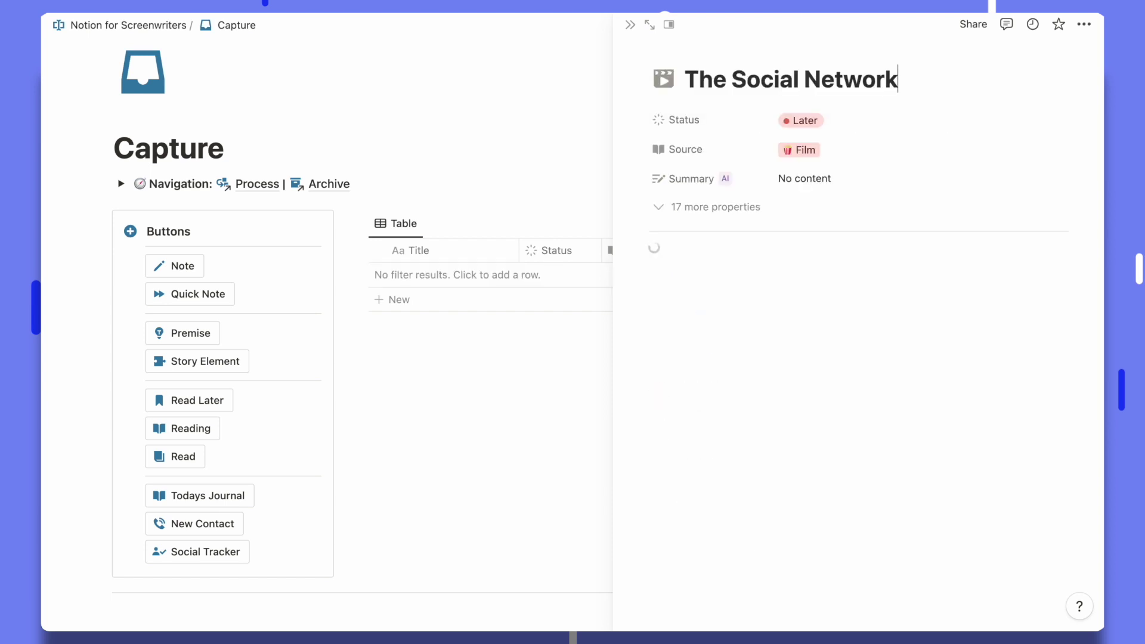
key(Escape)
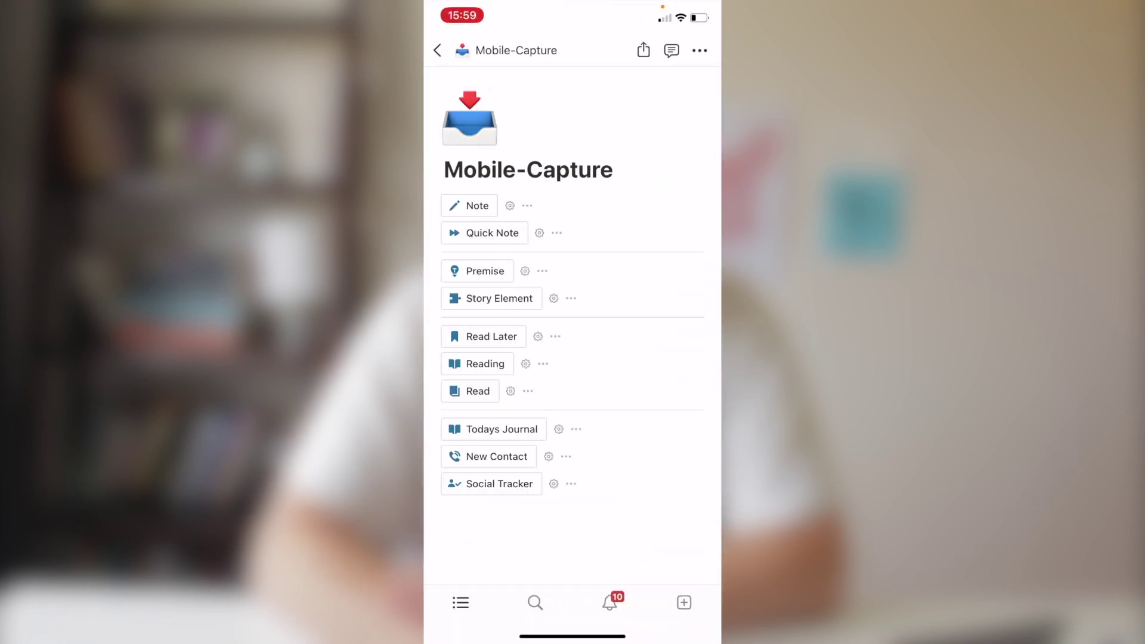
- In Notion on the phone, create a premise entry titled "New Idea" from the Mobile-Capture page
click(477, 271)
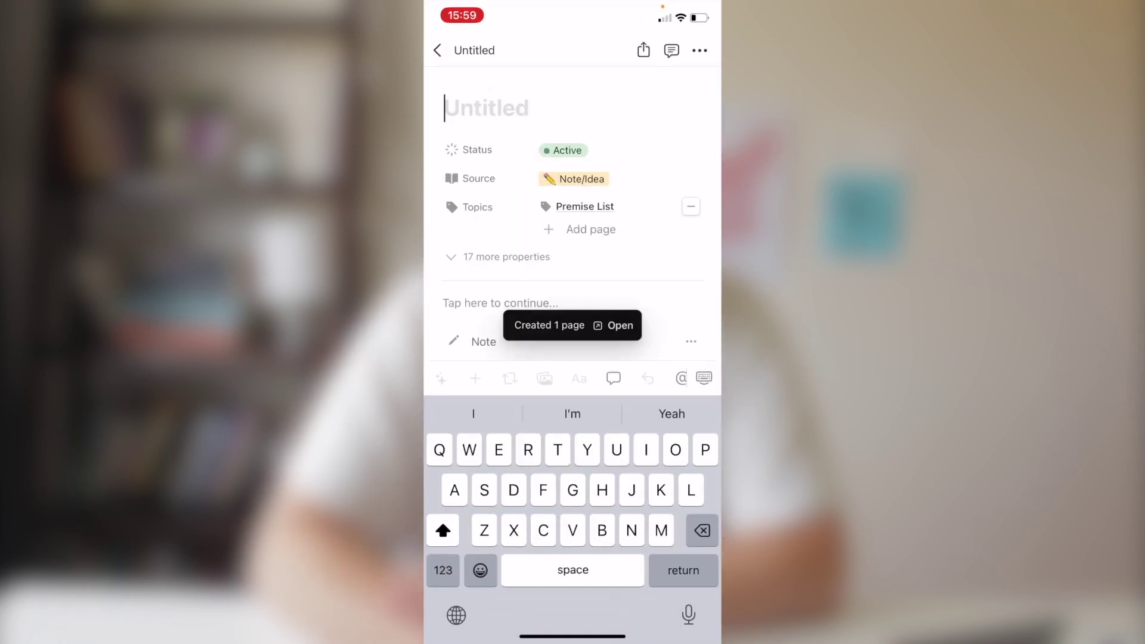
text(New Idea)
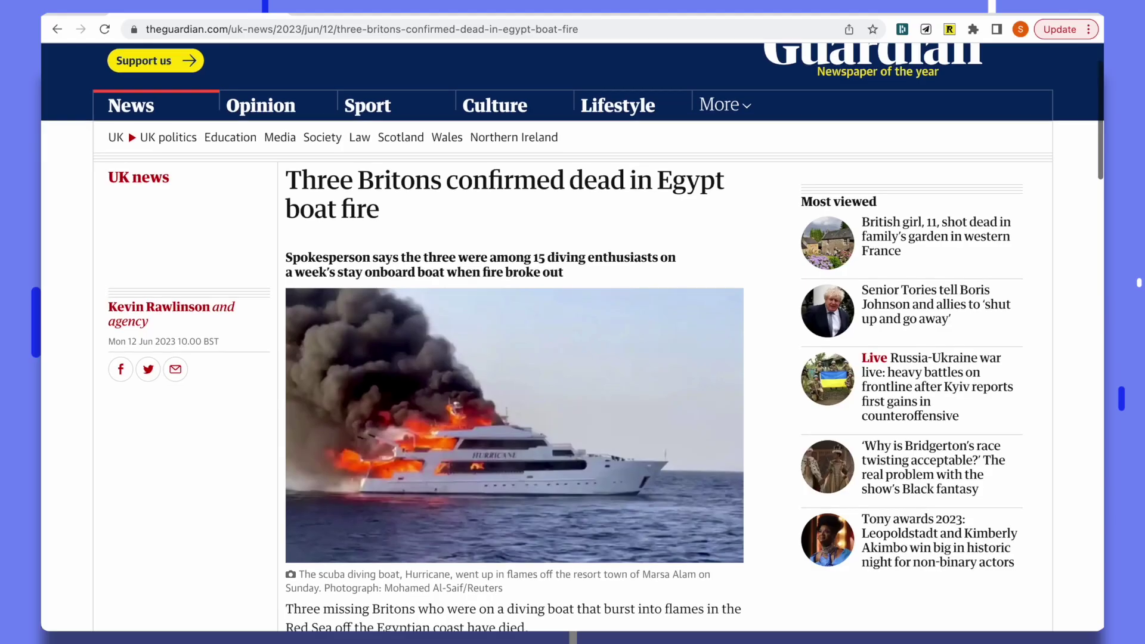
- In the browser, skim the Guardian boat fire article and open the Save to Notion extension's Read form for it
scroll(572, 337, down, 2)
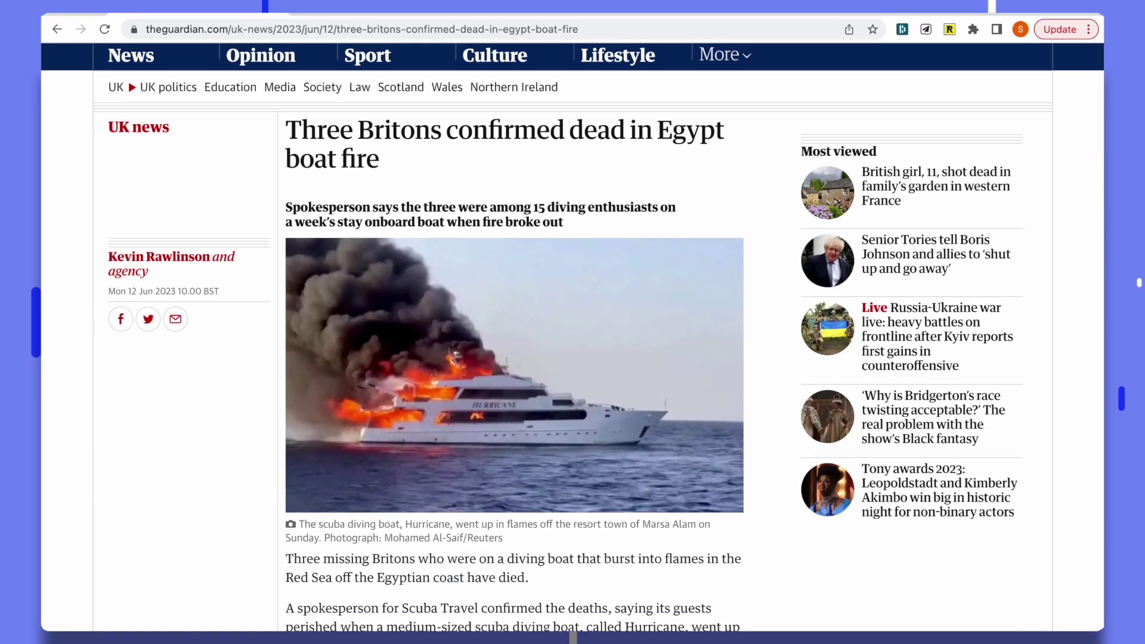
scroll(655, 193, down, 2)
scroll(655, 192, up, 1)
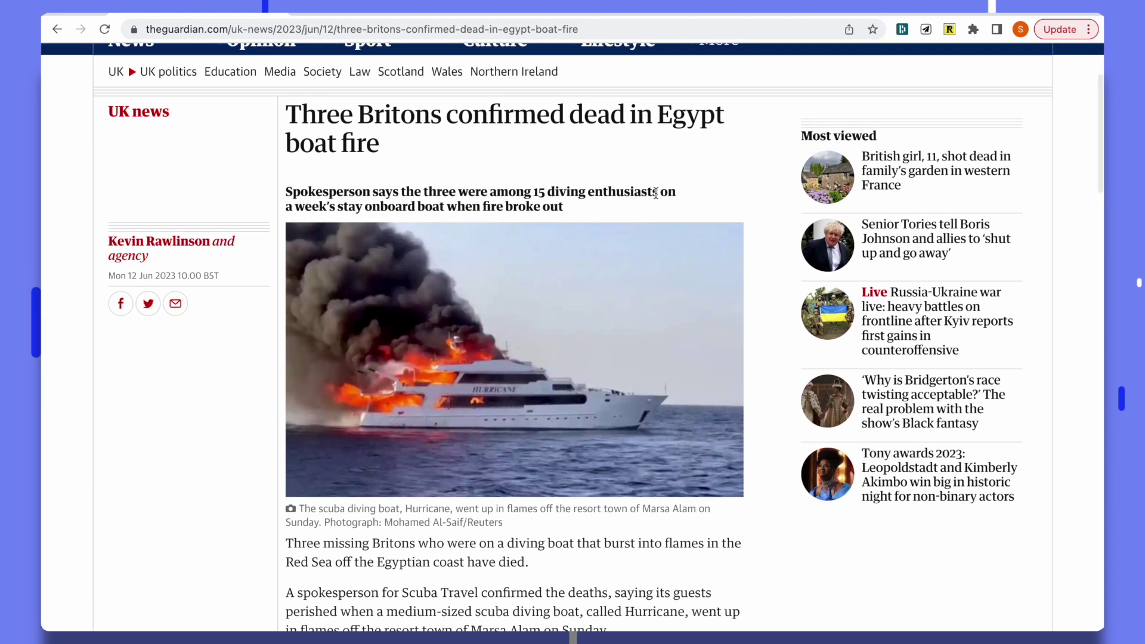
scroll(656, 193, up, 3)
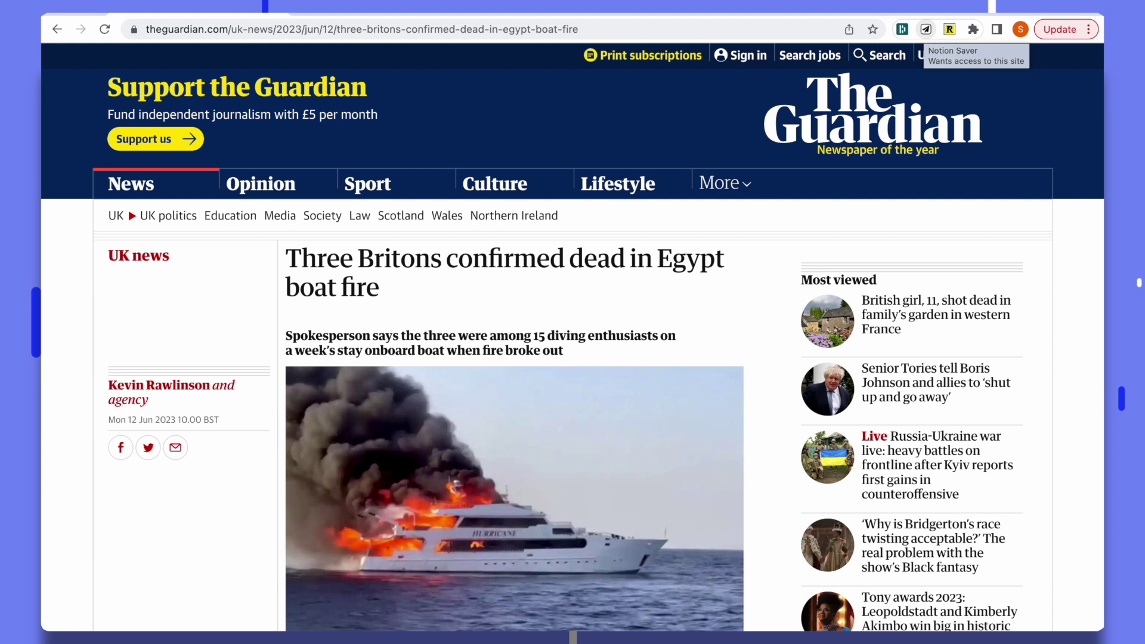
click(925, 28)
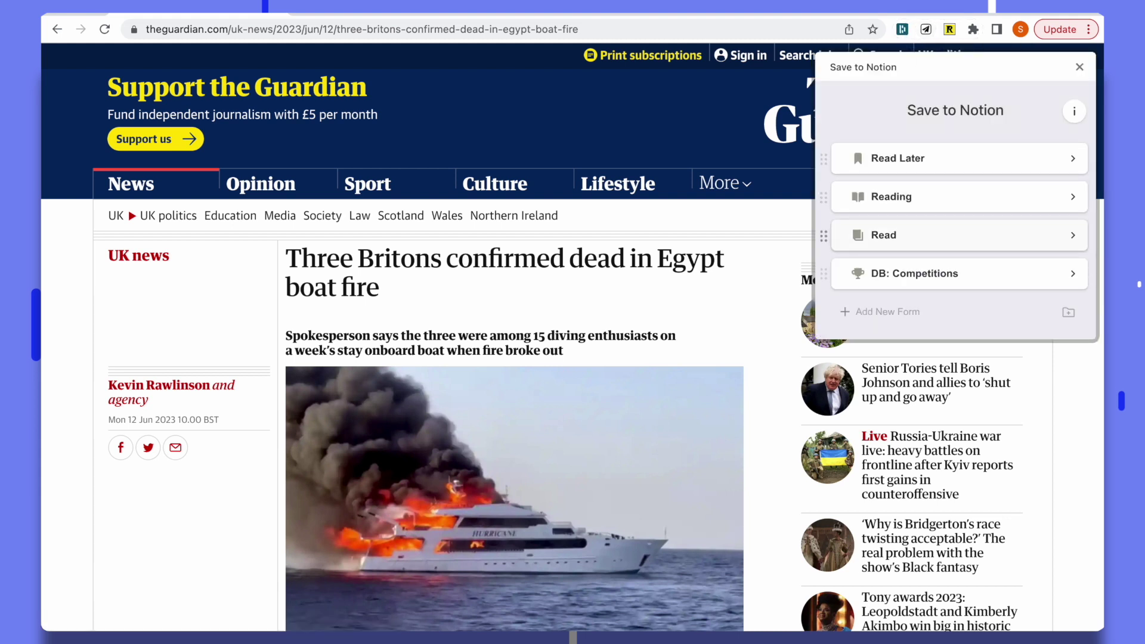
click(954, 235)
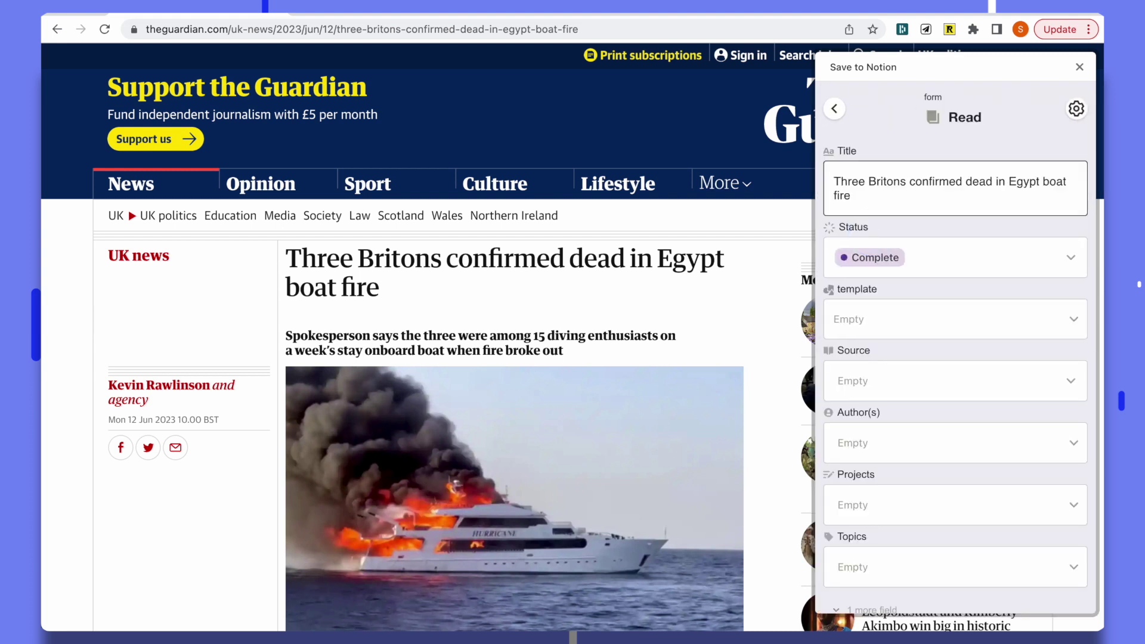
- Set the article's template to Source Material in the Save to Notion form
key(Tab)
key(Tab)
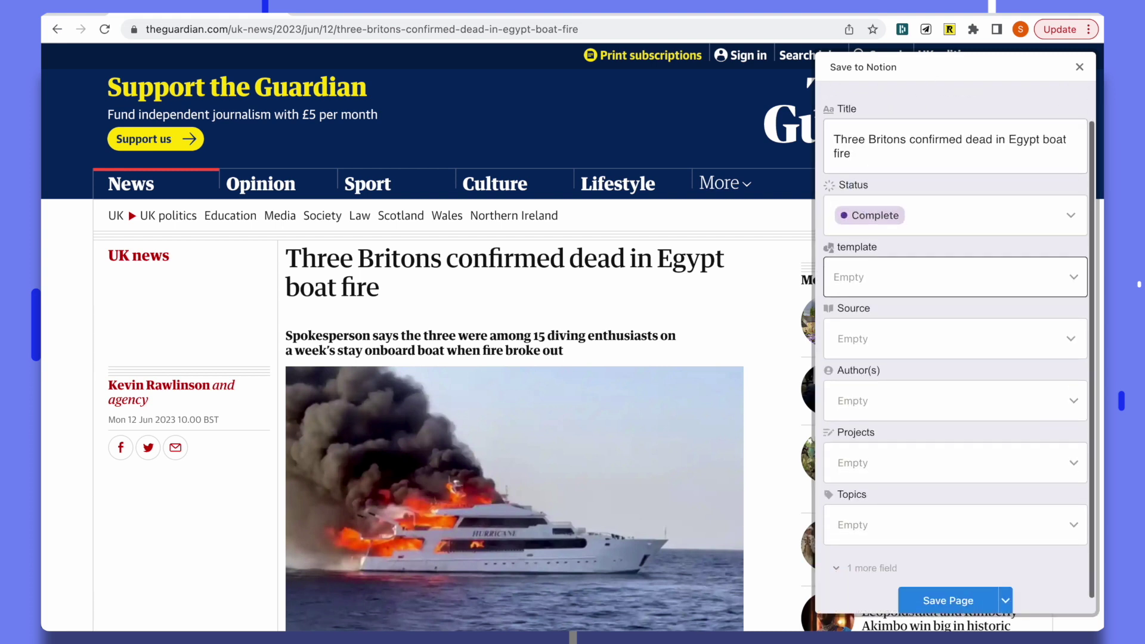
key(Return)
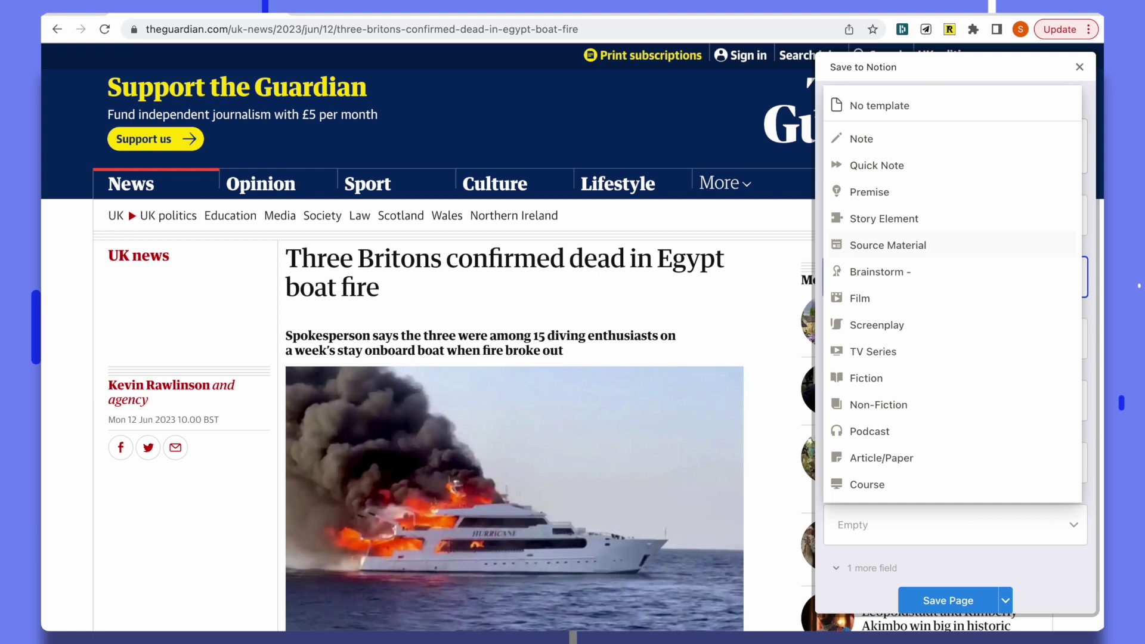
click(879, 244)
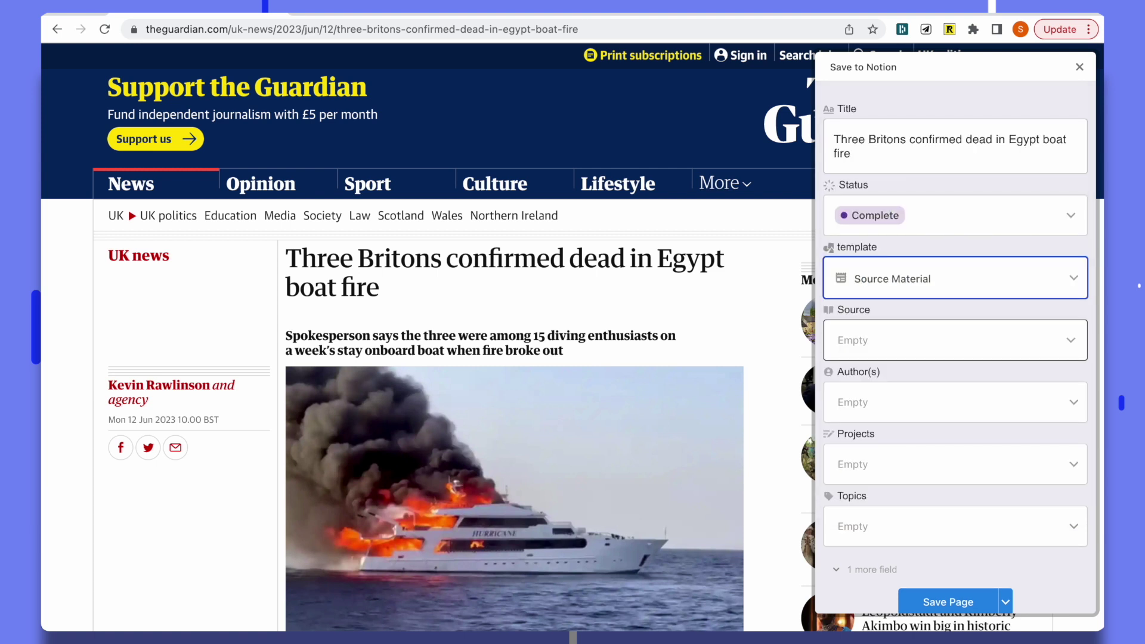
- Set the article's source to Article/Paper and save the page to Notion
click(888, 341)
scroll(883, 497, down, 5)
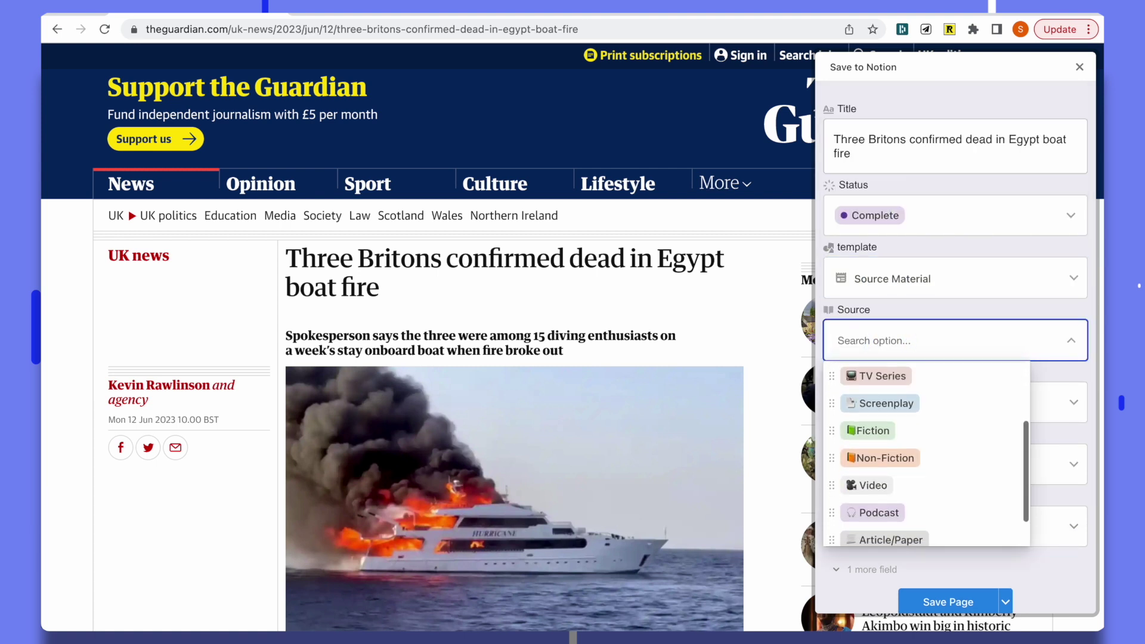
click(883, 497)
scroll(954, 402, down, 1)
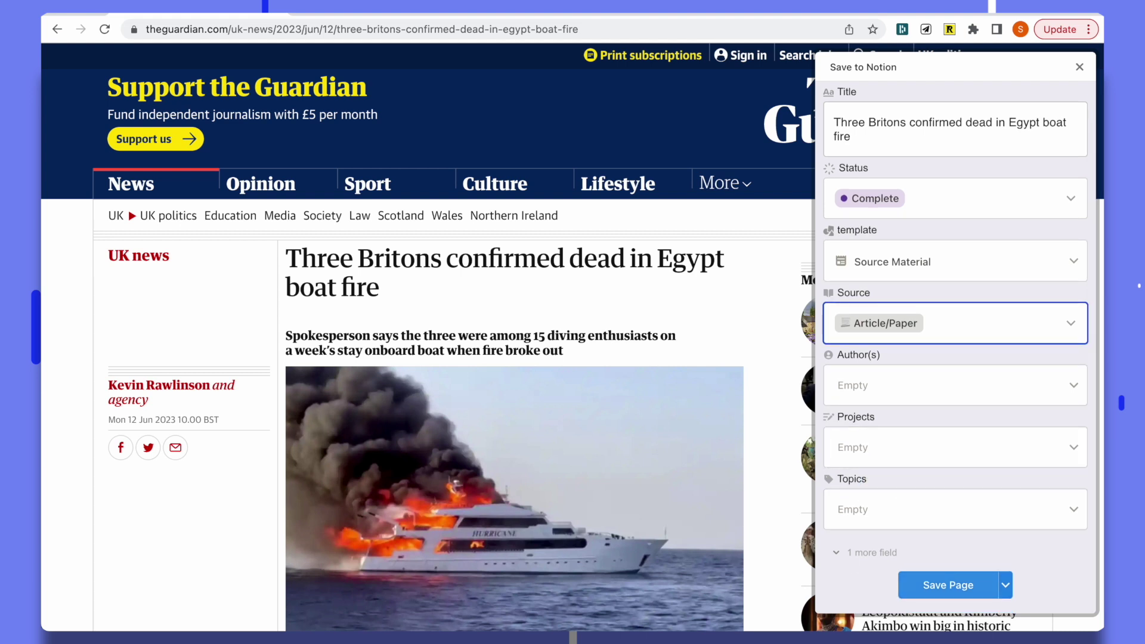
click(947, 583)
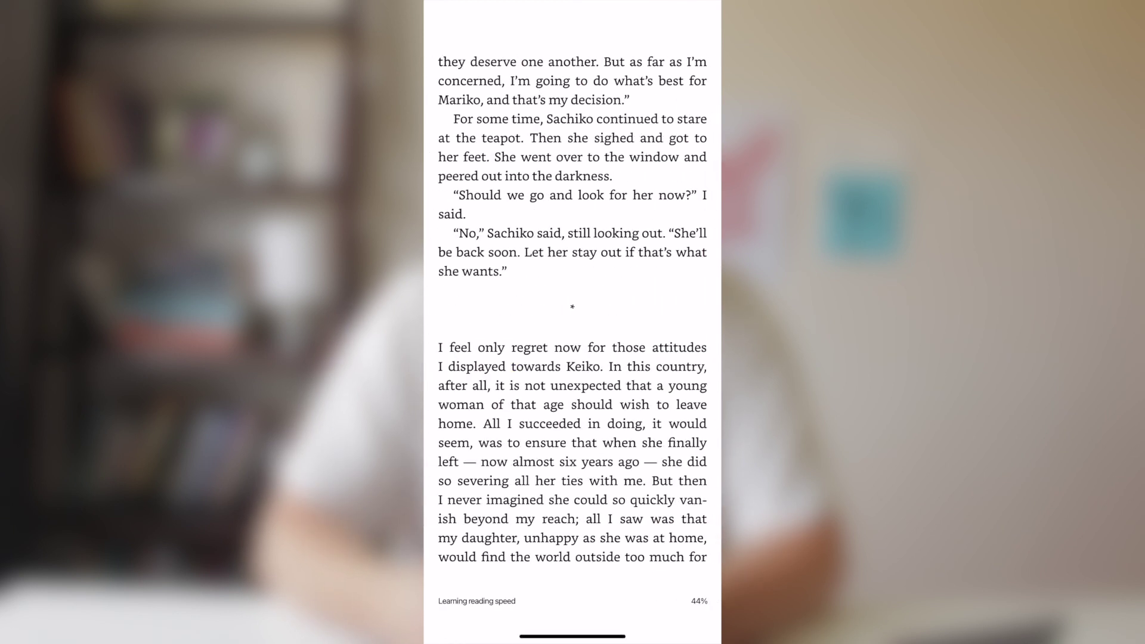
- In the e-book reader on the phone, highlight the passage from "I feel only regret now" to "wish to leave home." in yellow
click(442, 347)
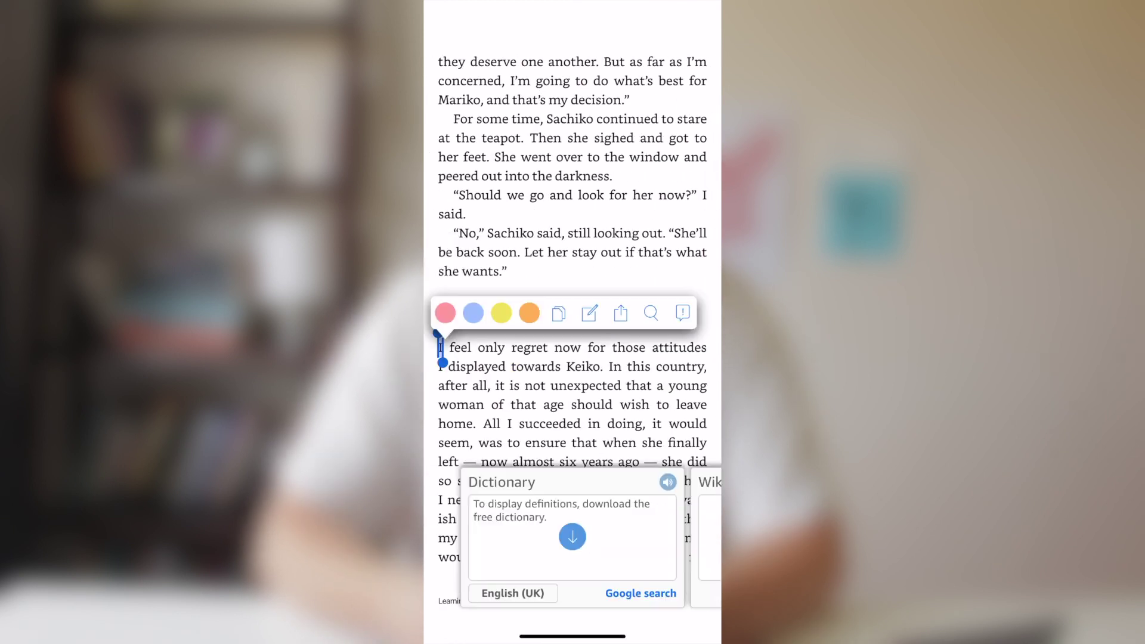
drag(444, 357, 475, 431)
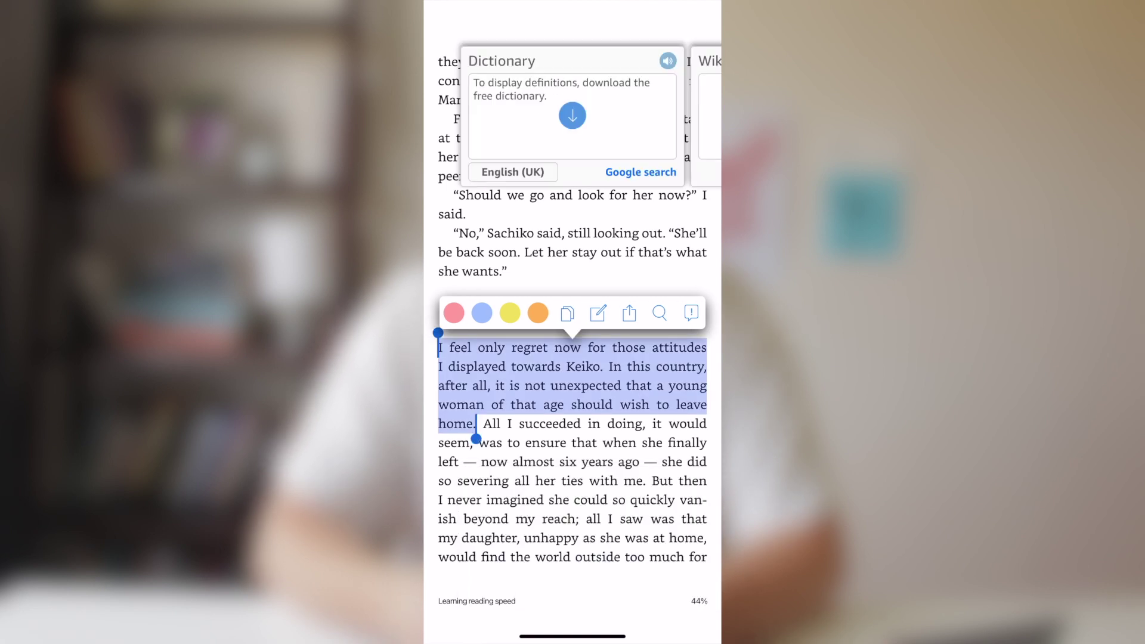
click(510, 313)
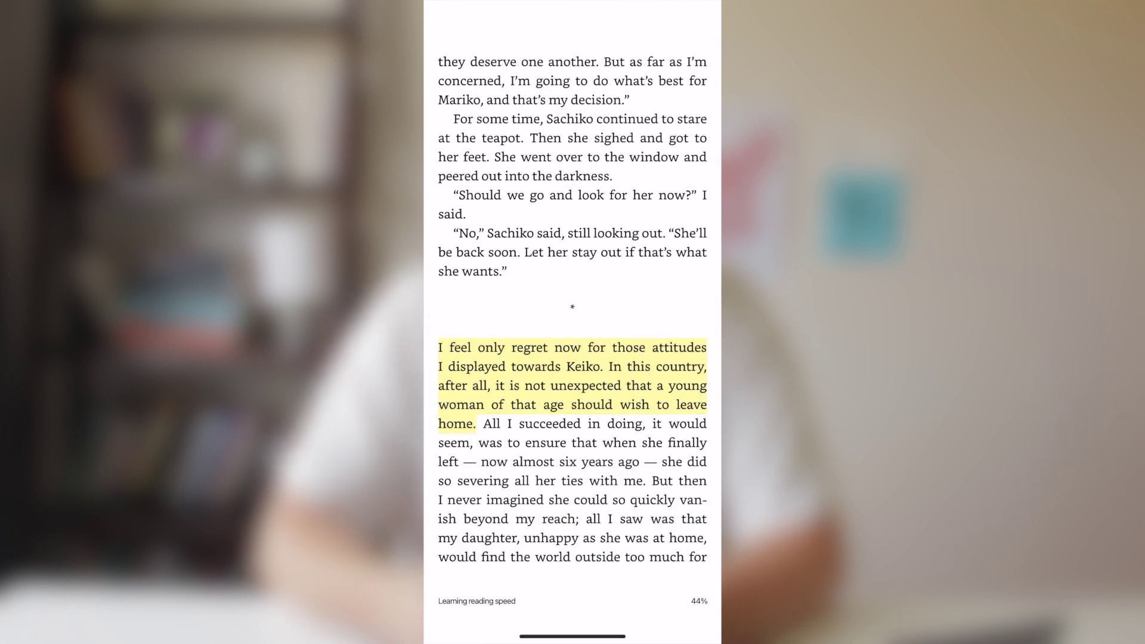
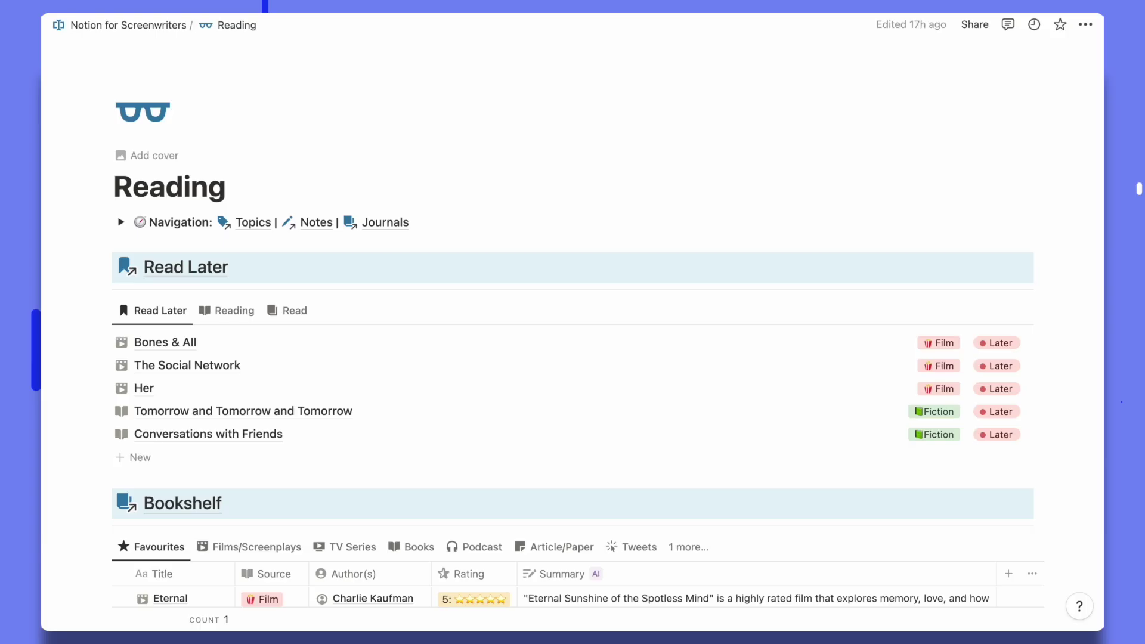
- In Notion, look through the Reading page's Read Later, Bookshelf and Authors sections, including the Most Cited view of authors
scroll(572, 334, down, 1)
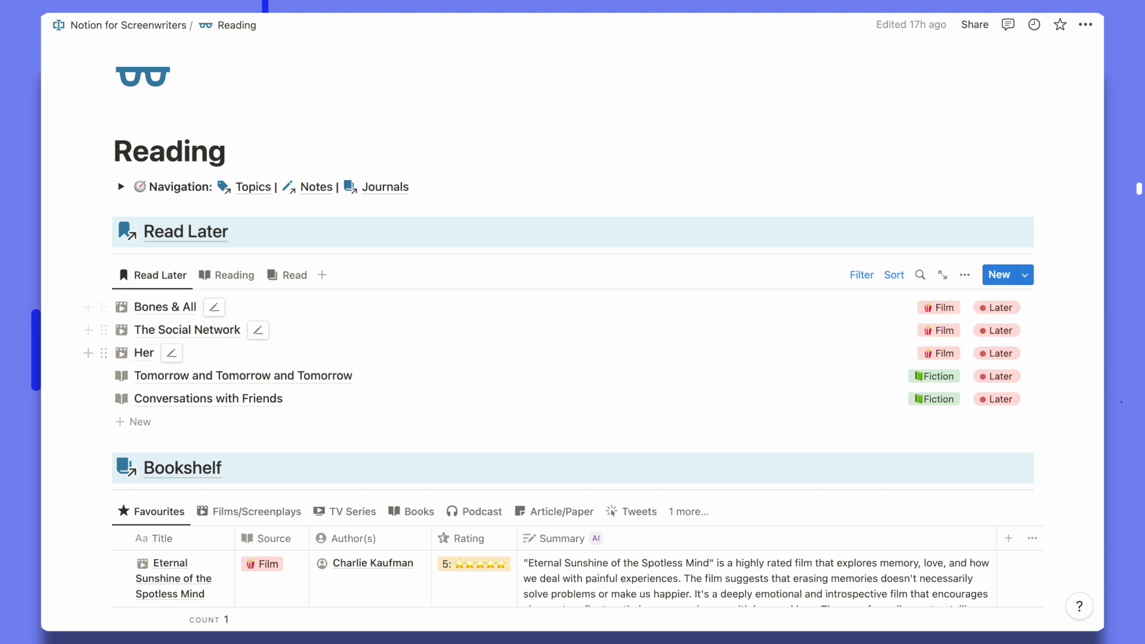
scroll(572, 321, down, 3)
scroll(572, 321, down, 1)
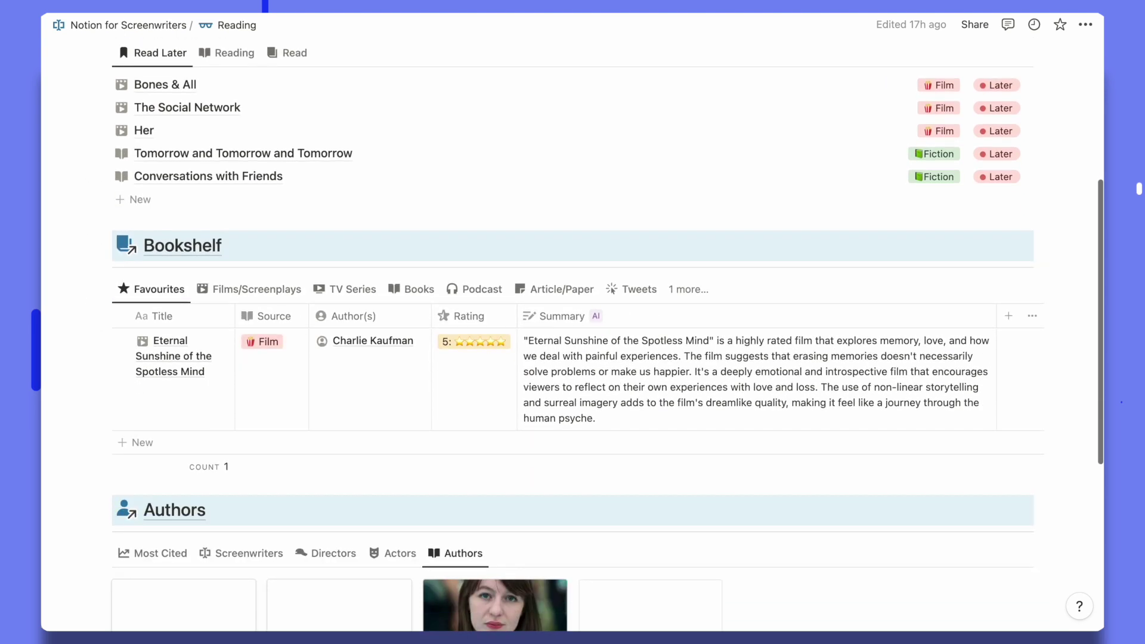
scroll(572, 322, down, 3)
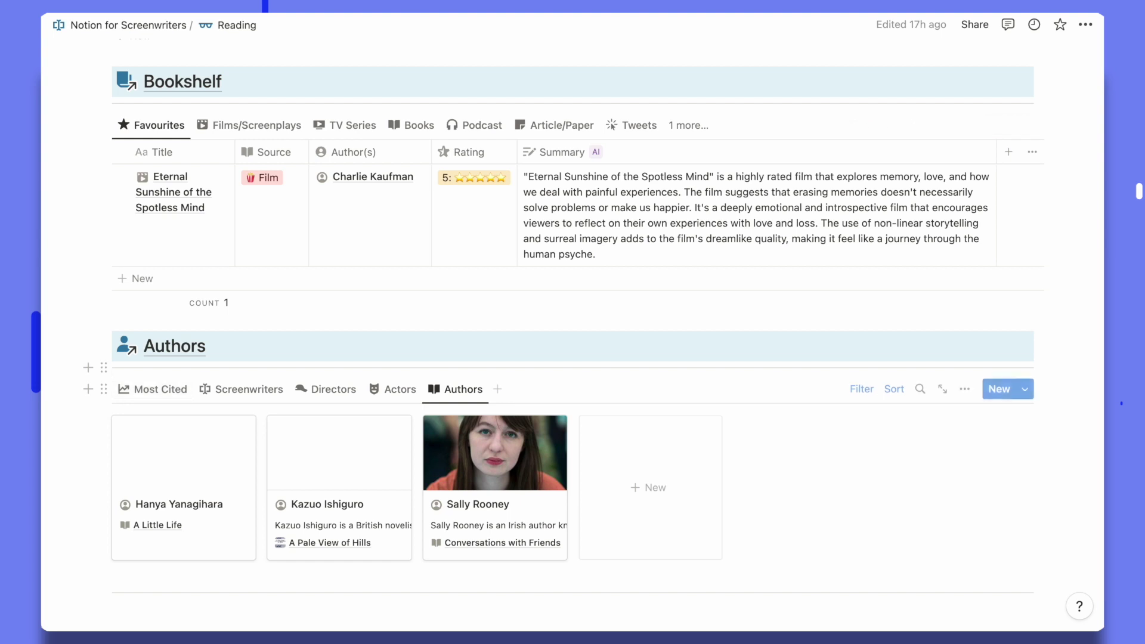
click(154, 389)
scroll(153, 389, down, 1)
scroll(572, 322, down, 3)
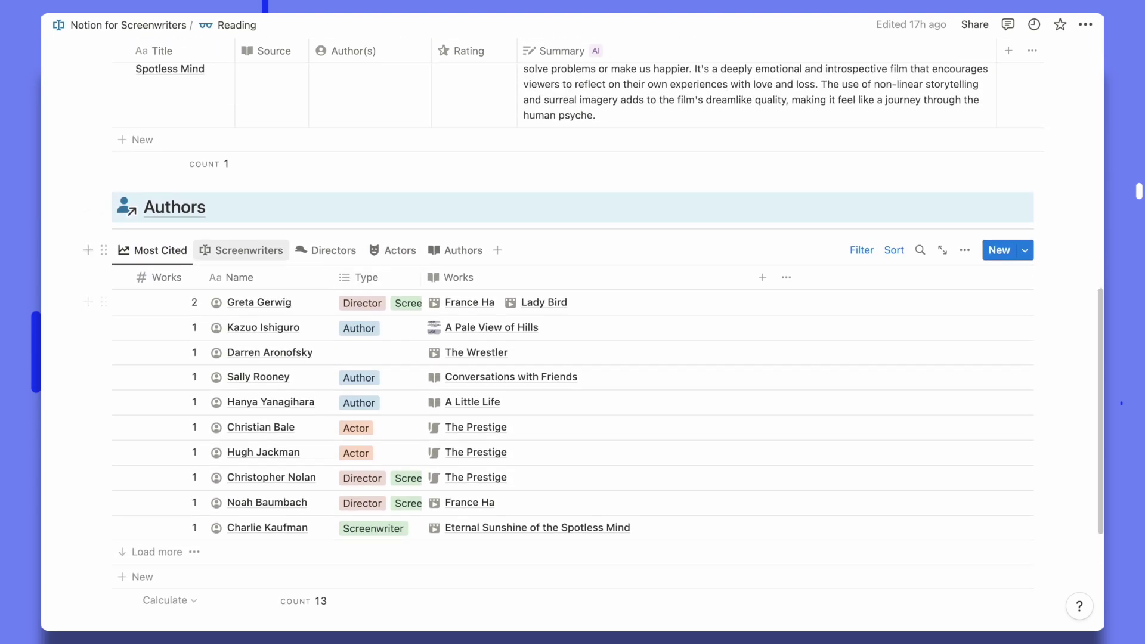
scroll(572, 321, up, 10)
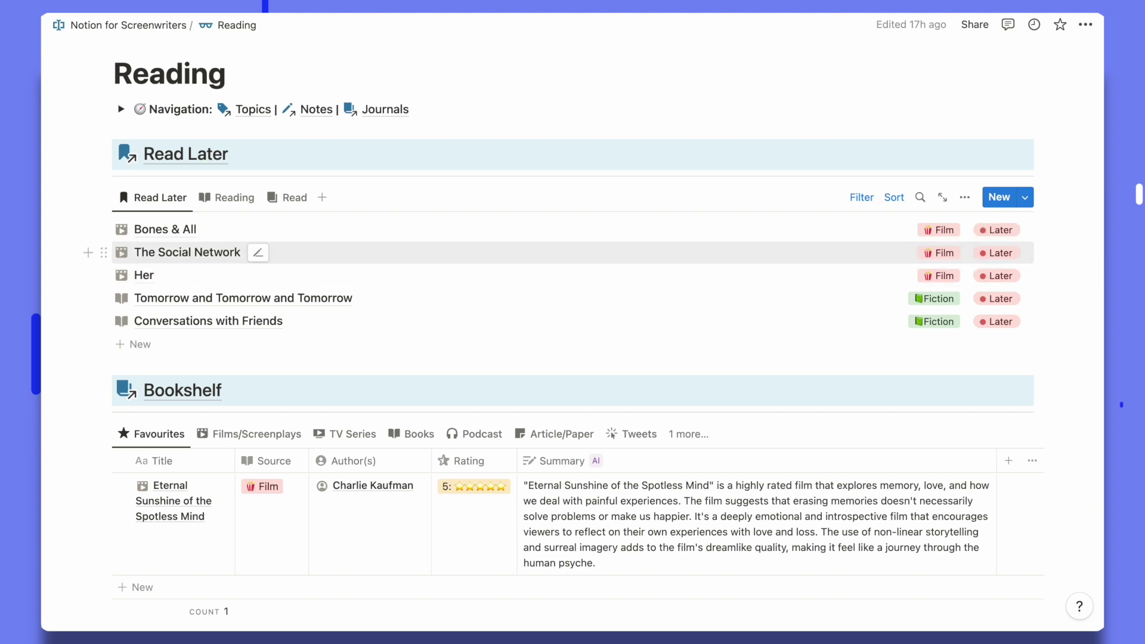
- Set The Social Network's status to Active and open its page from the Reading view
click(996, 252)
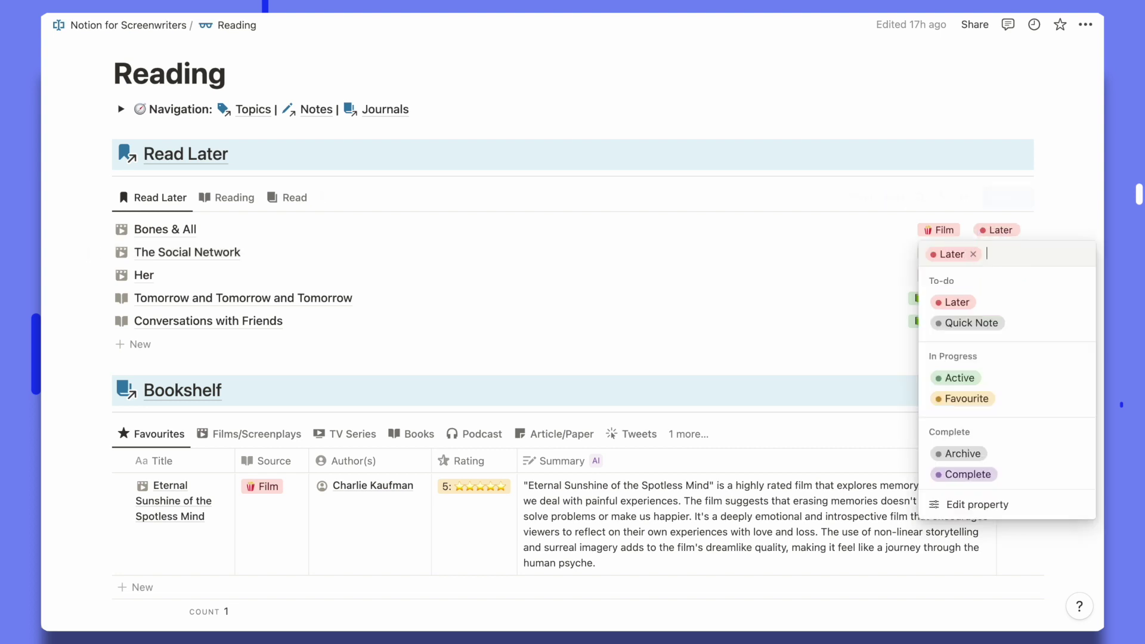
click(959, 377)
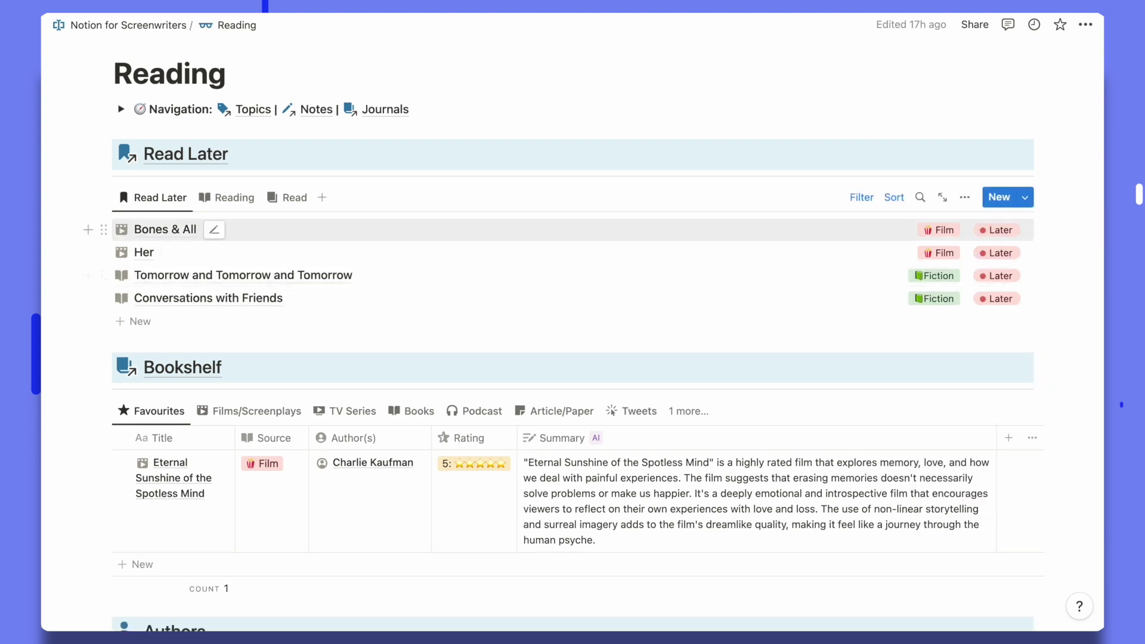
click(228, 198)
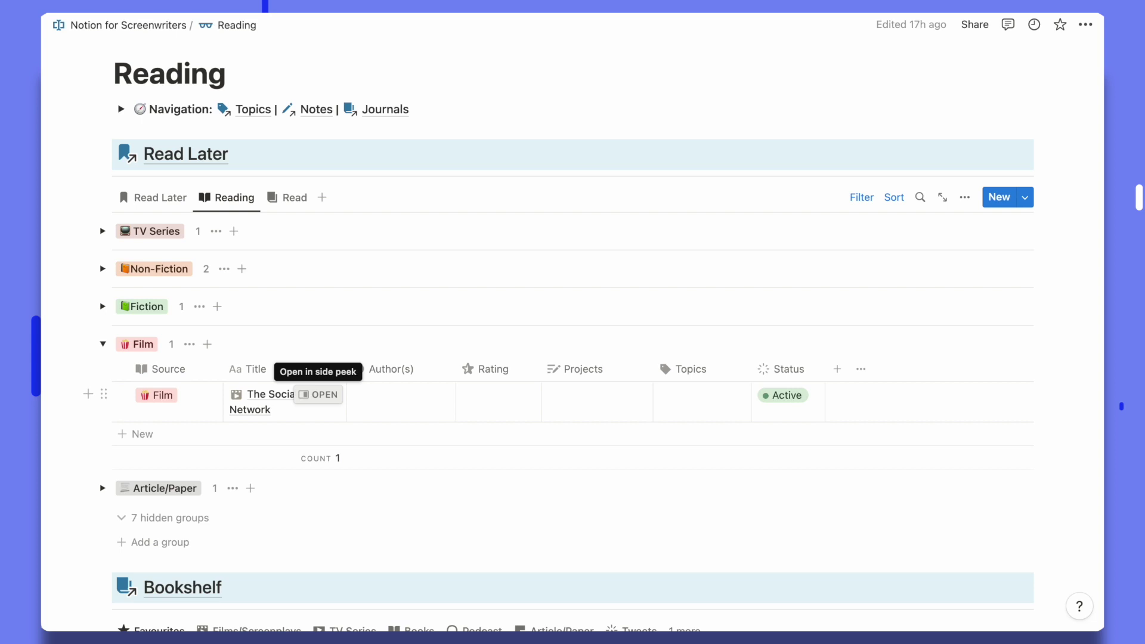
click(310, 395)
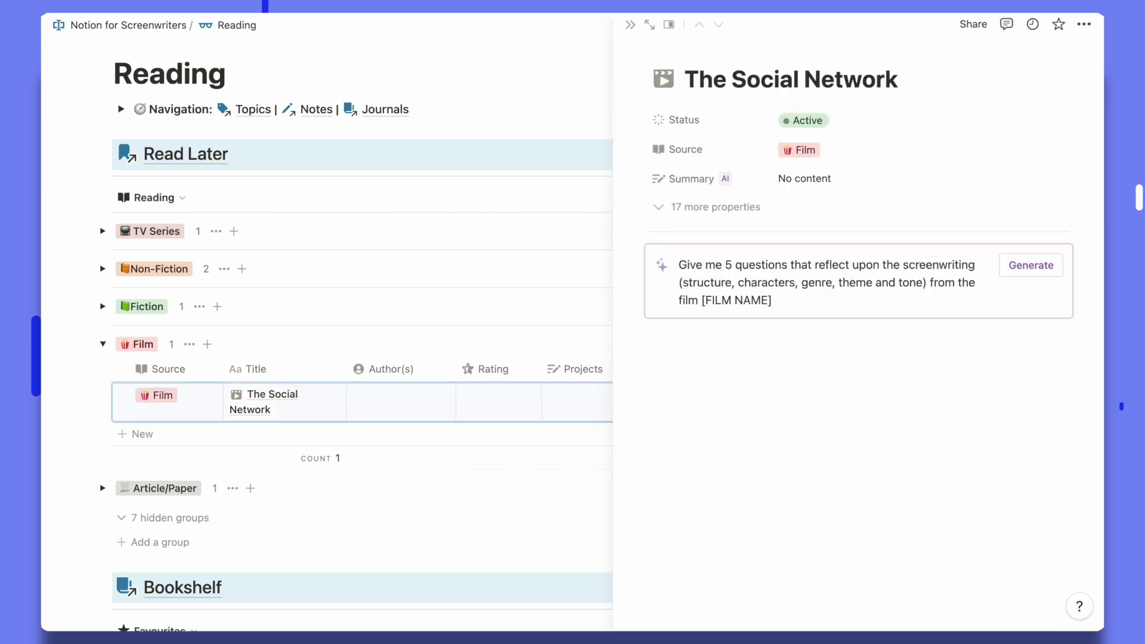
- Replace the [FILM NAME] placeholder in the AI prompt with "The Social Network" and generate the five screenwriting questions
click(729, 350)
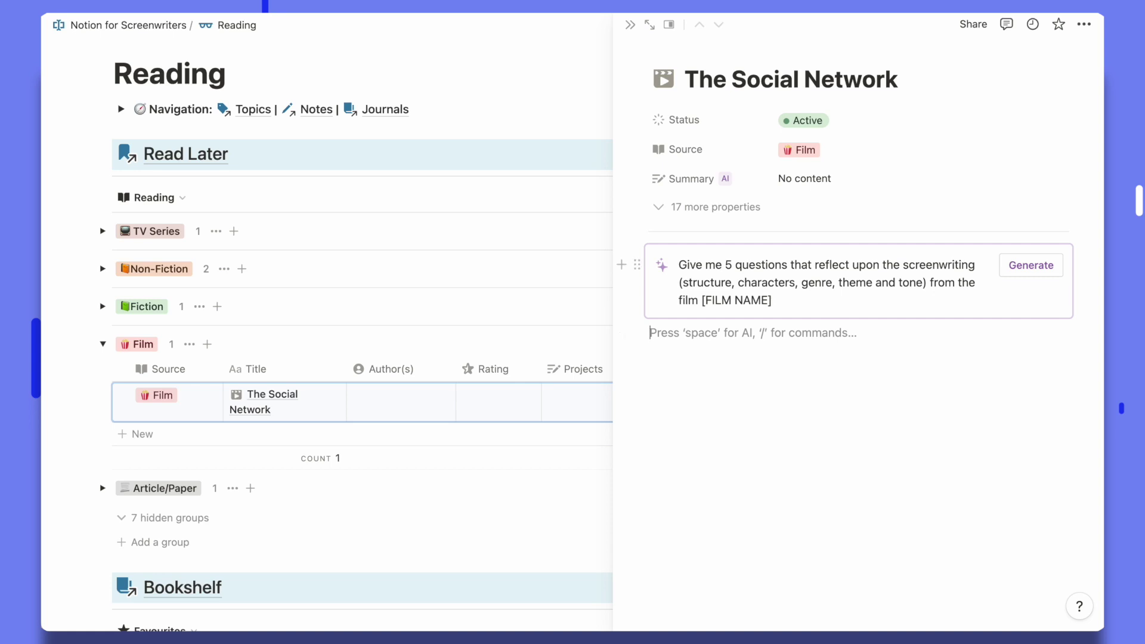
click(785, 301)
key(BackSpace)
key(BackSpace)
key(BackSpace)
key(BackSpace)
text(“The Soci)
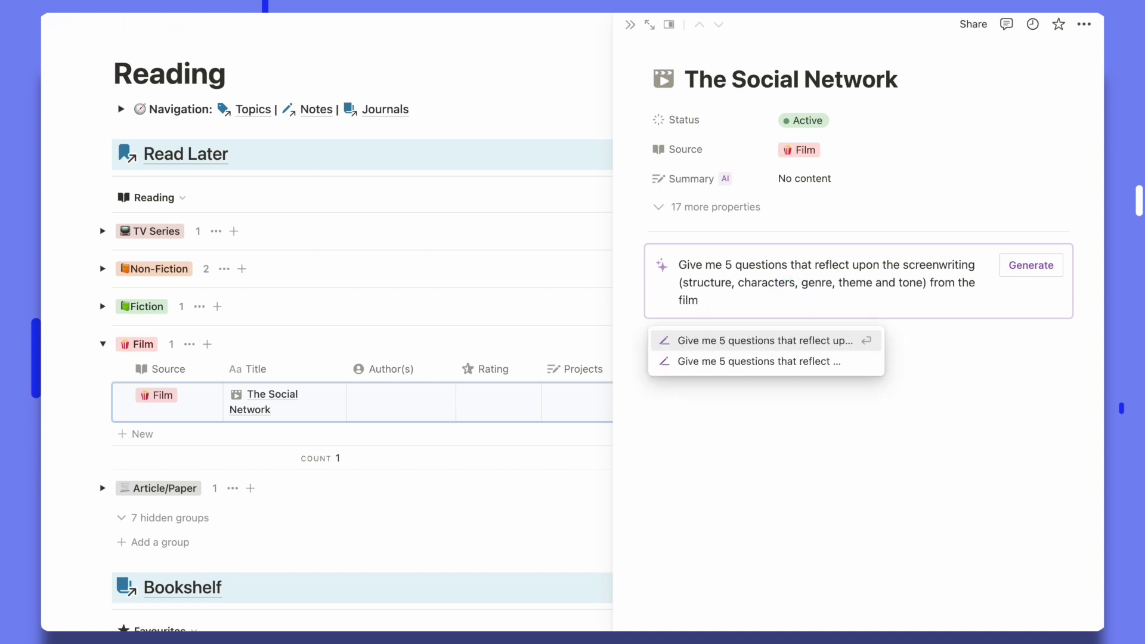
text(al Network”)
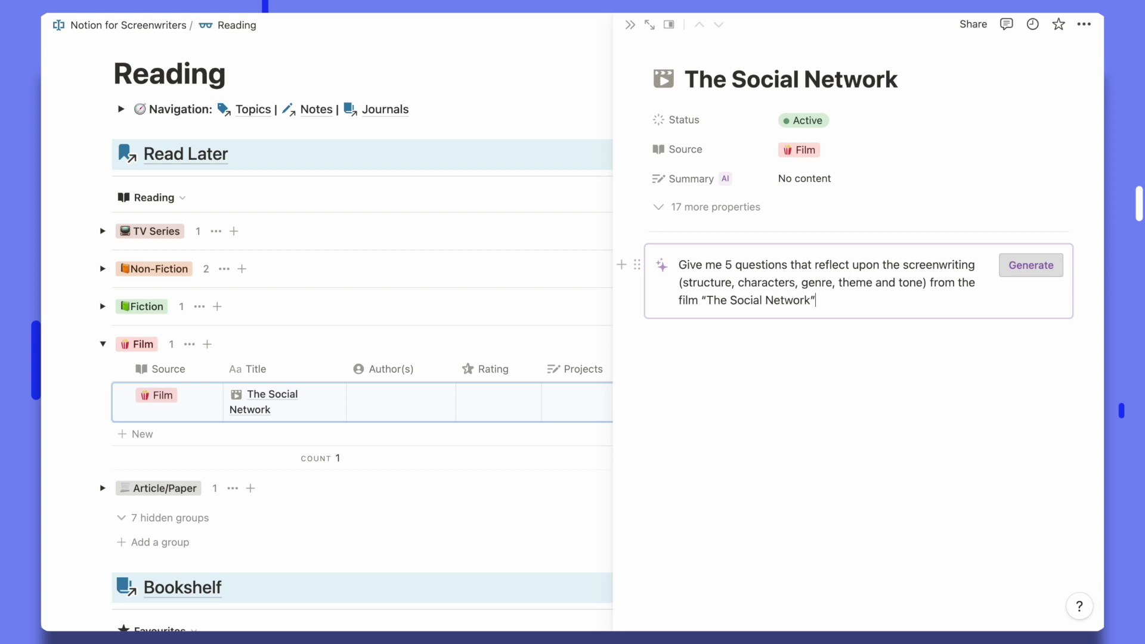
key(Return)
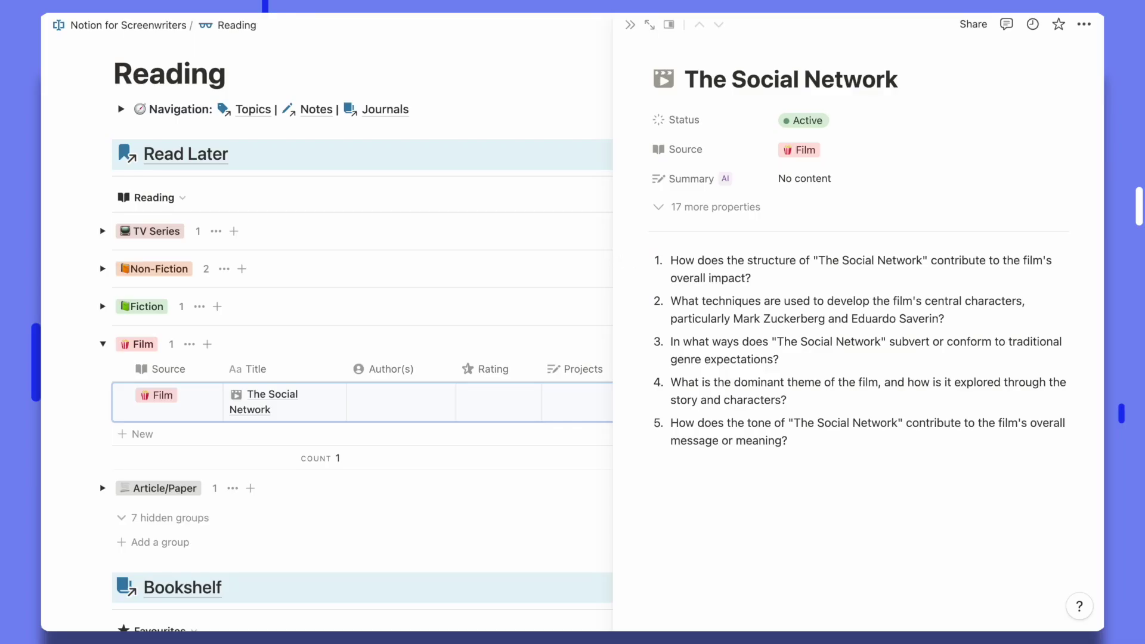
- Show the film page's remaining properties, and give The Social Network a five-star rating in the Reading view
click(706, 207)
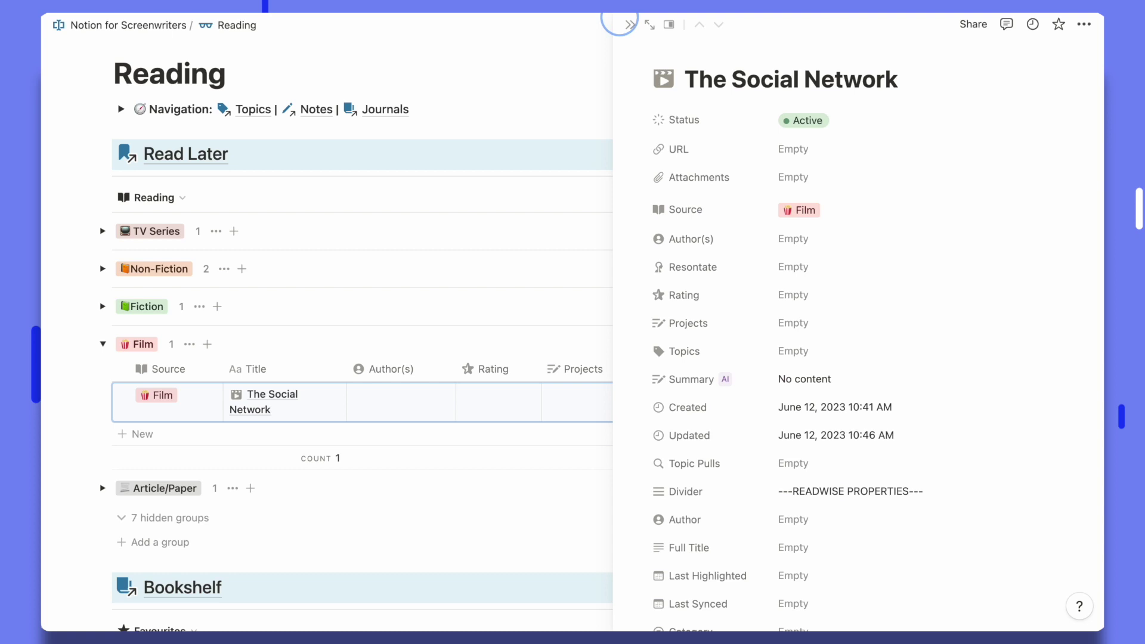
click(629, 24)
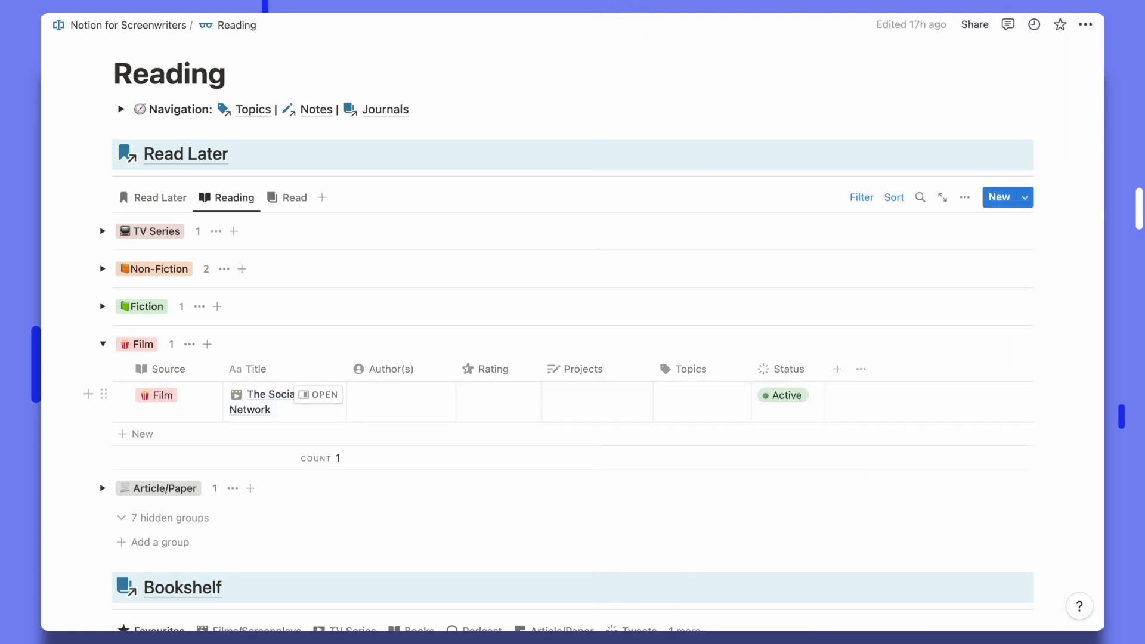
click(498, 401)
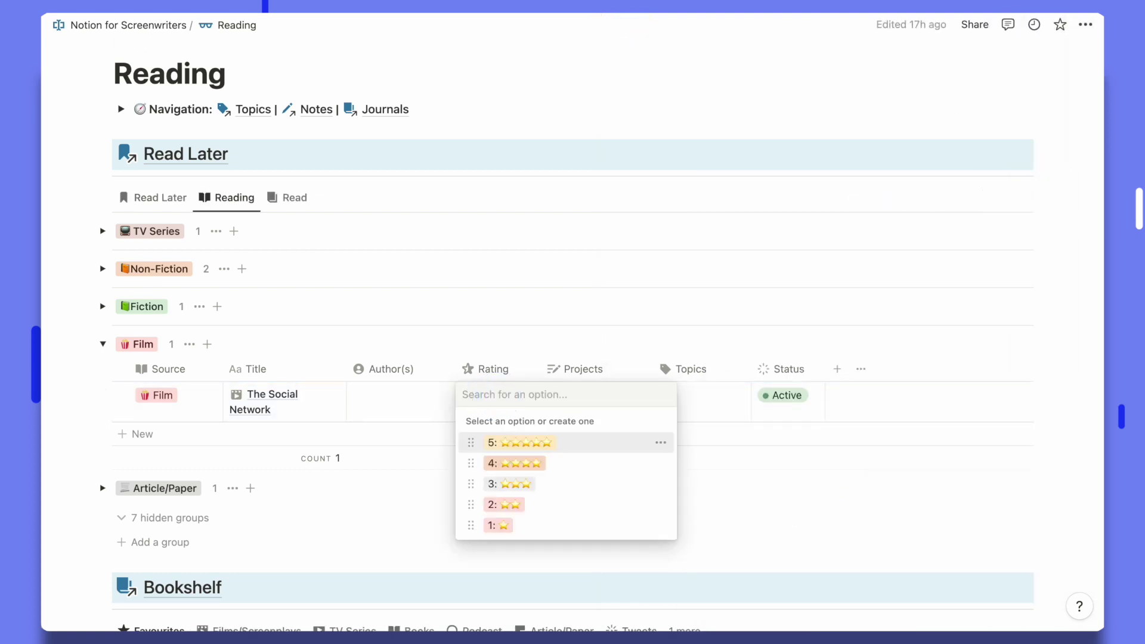
click(500, 440)
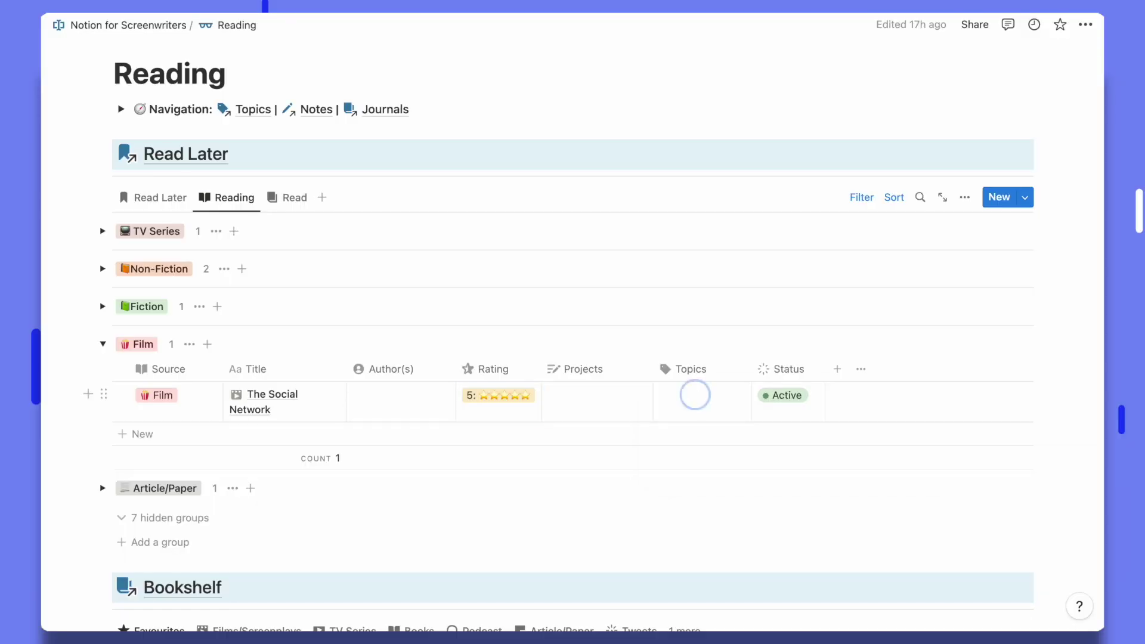
- Link The Social Network to the Inspiration topic and set its status to Complete
click(689, 391)
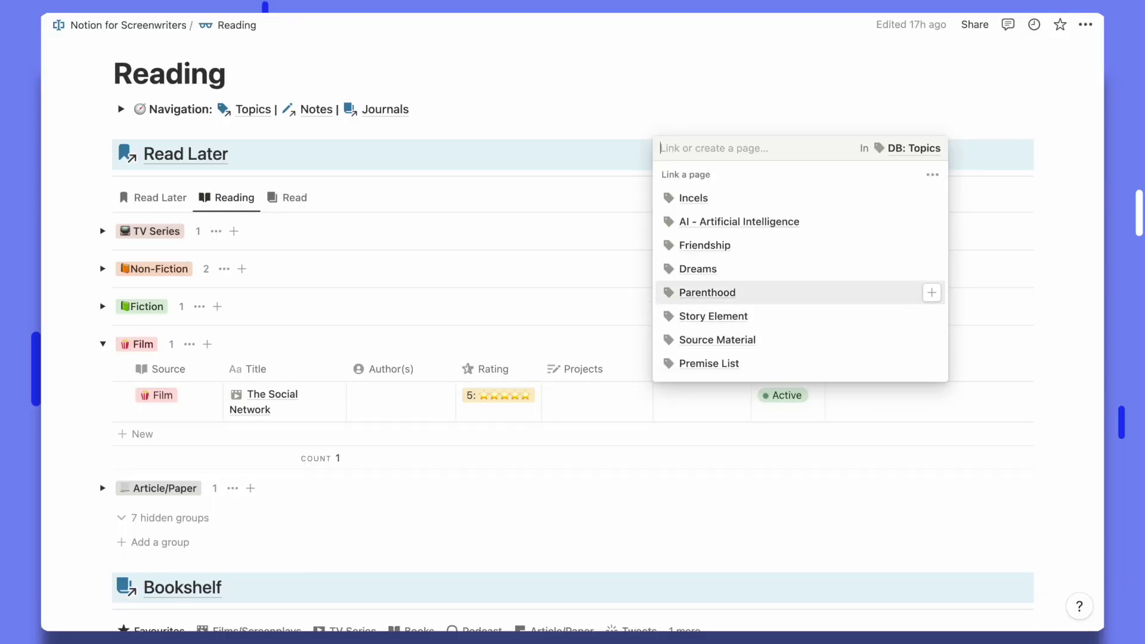
scroll(799, 292, down, 3)
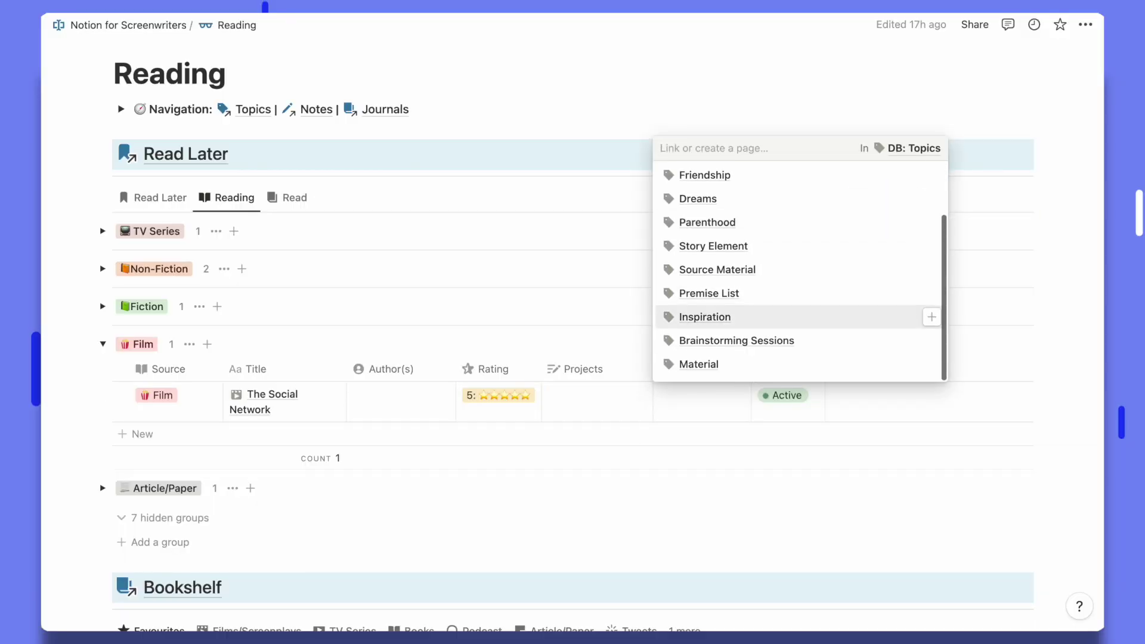
click(746, 316)
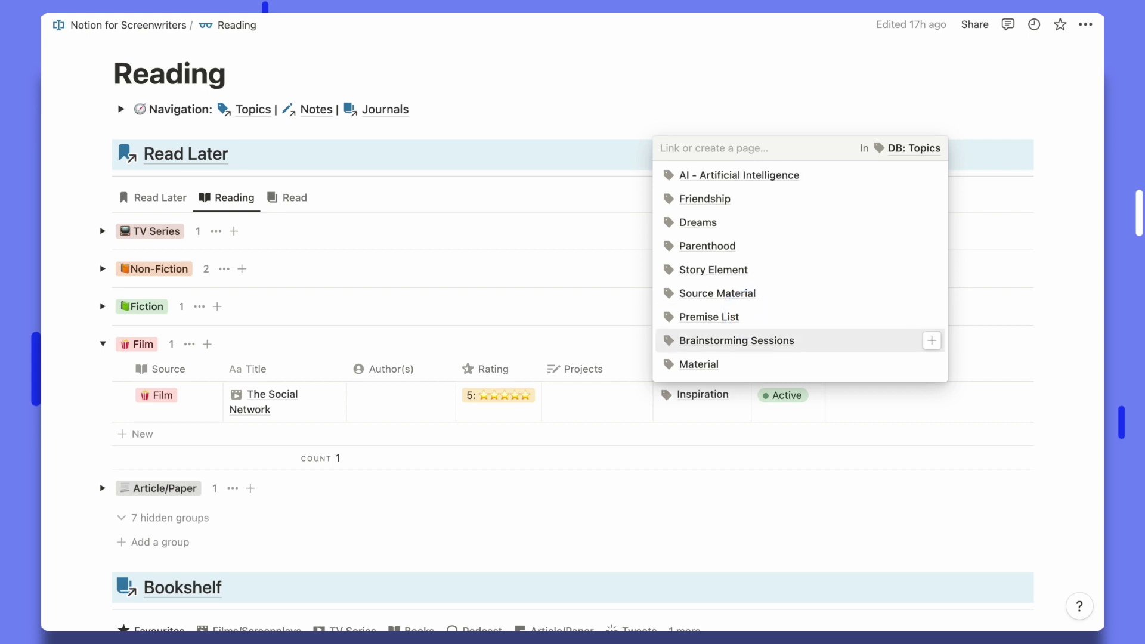
click(560, 338)
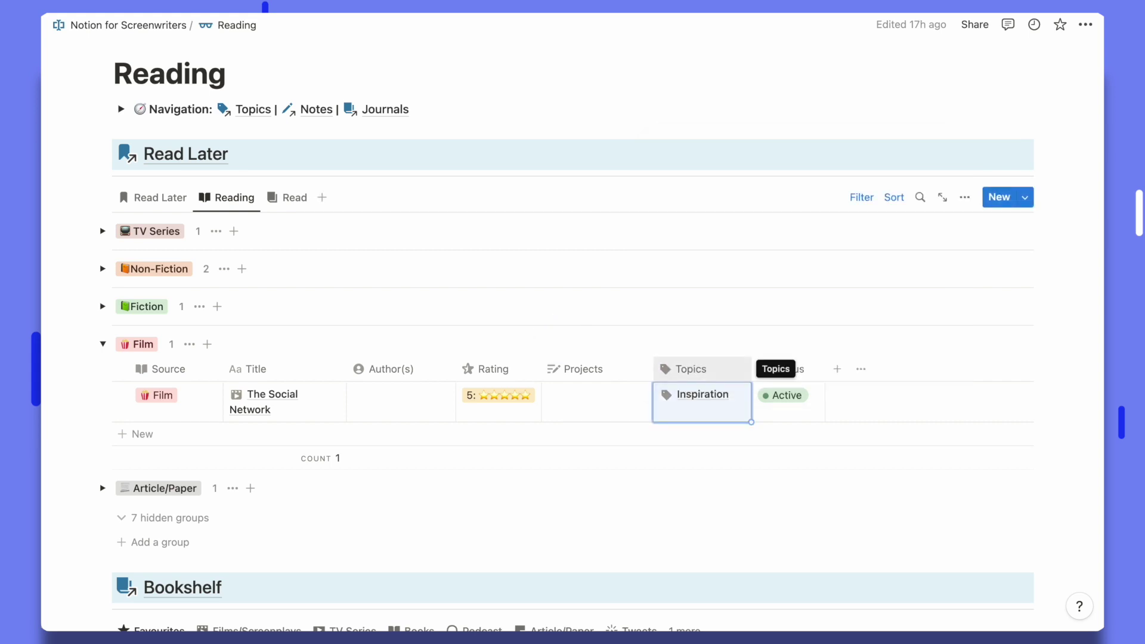
click(785, 395)
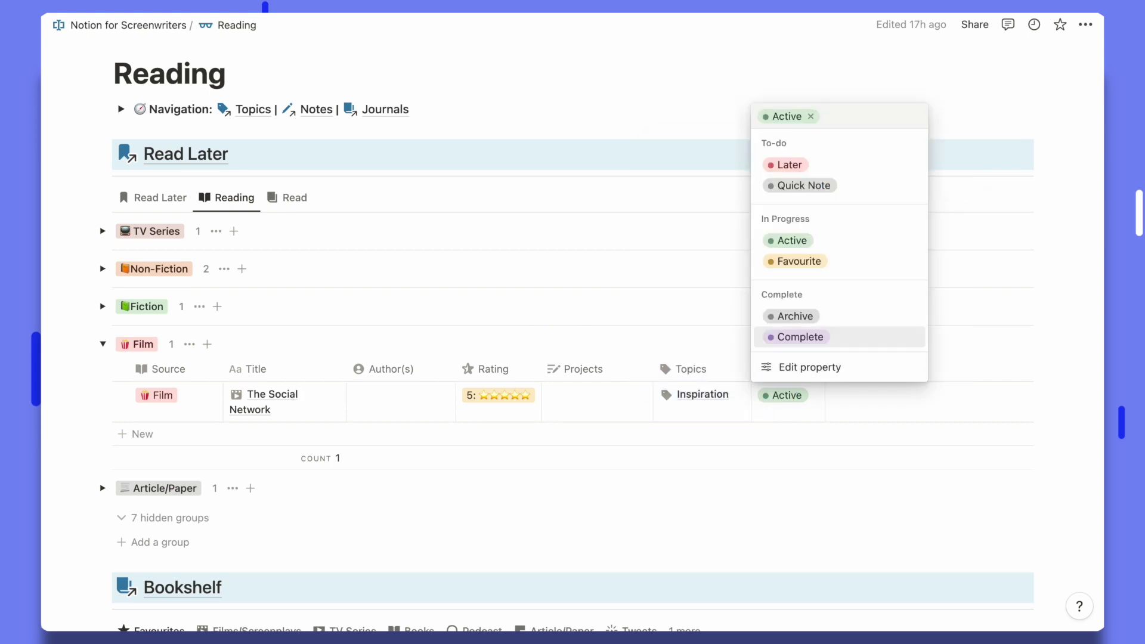
click(808, 335)
- Review the properties and notes of Eternal Sunshine of the Spotless Mind from the Bookshelf favourites, with its extra properties collapsed
scroll(450, 309, down, 4)
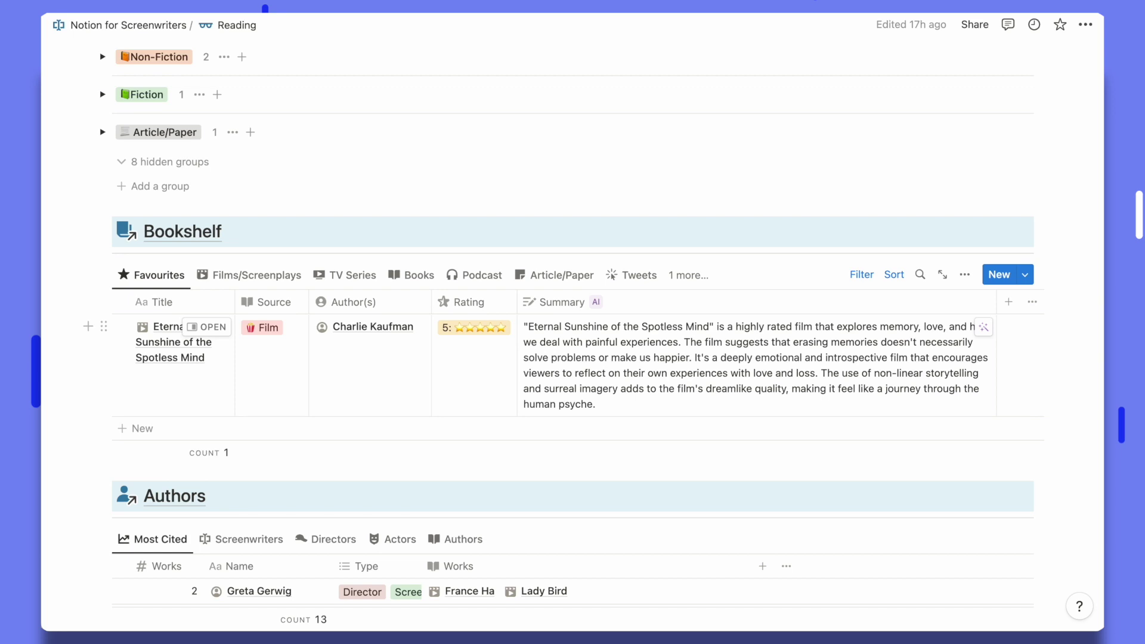
click(206, 327)
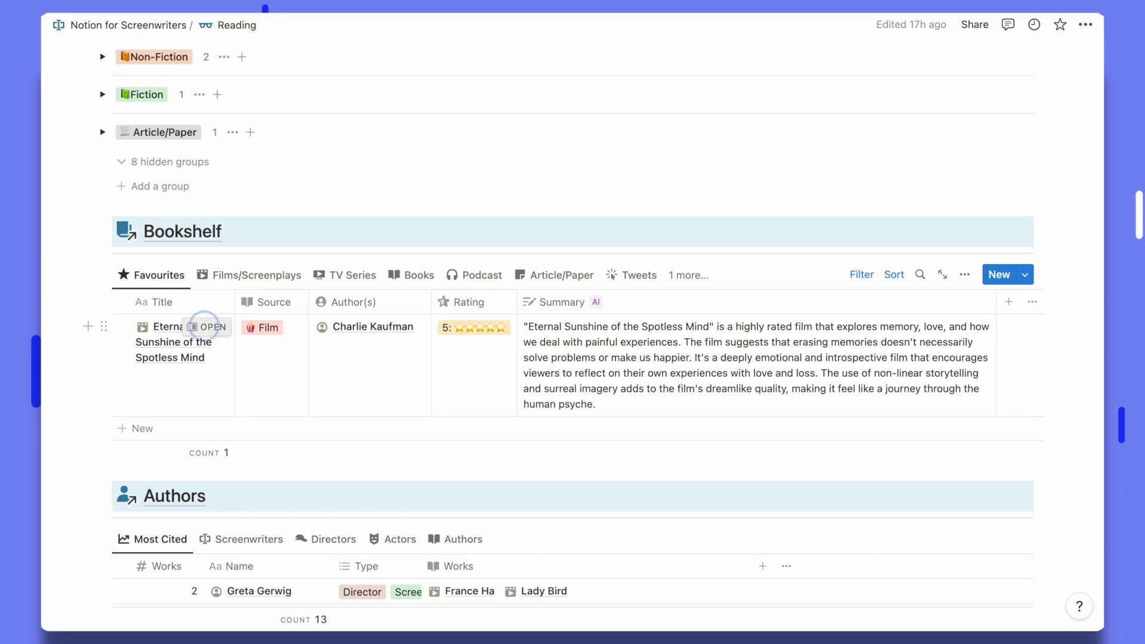
scroll(858, 322, down, 7)
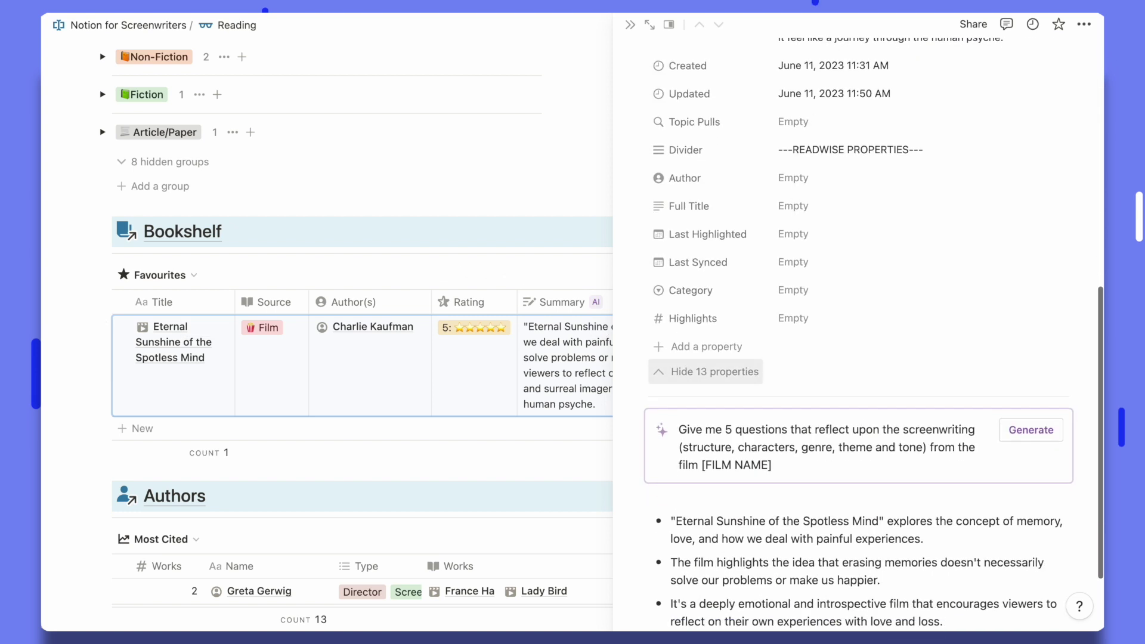
click(710, 371)
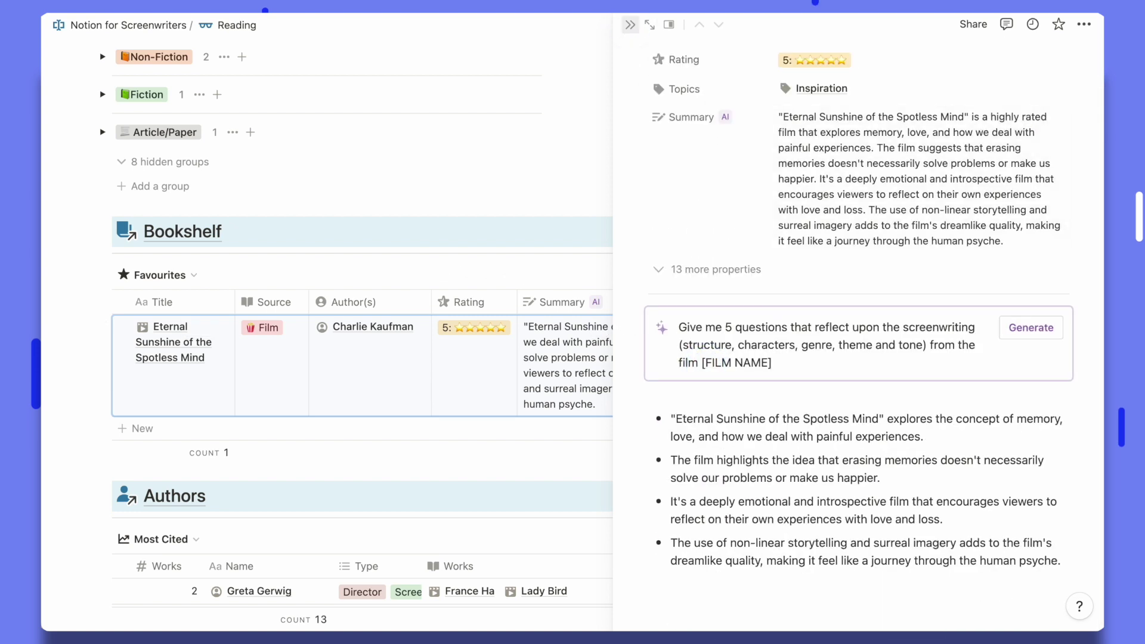
key(Escape)
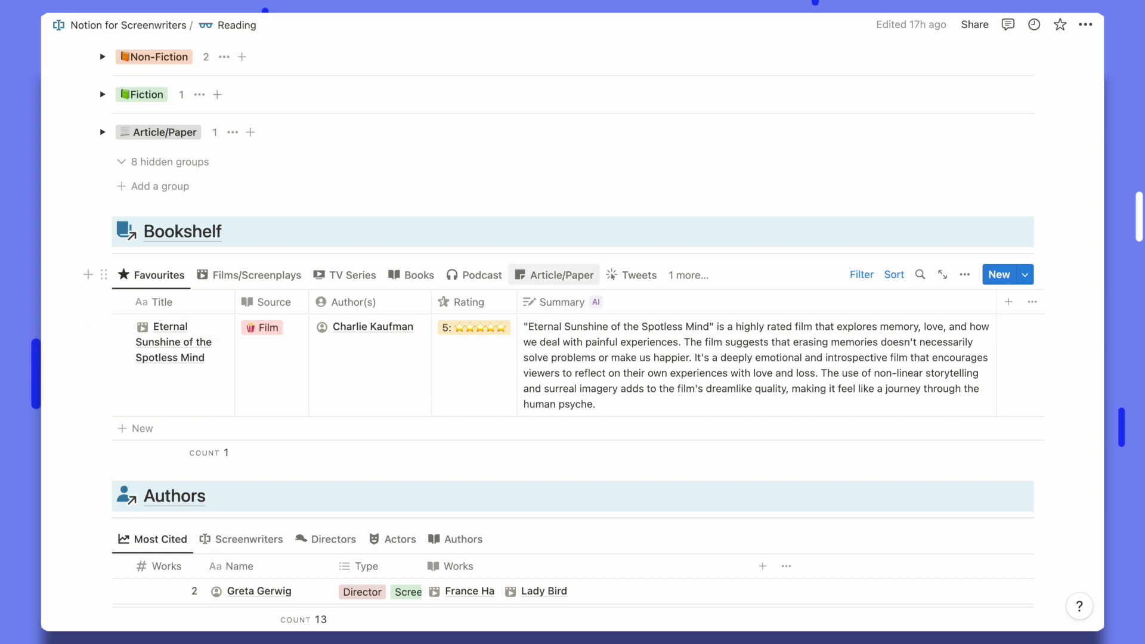
- Show the Bookshelf's Article/Paper entries and read through the saved Egypt boat fire article
click(554, 275)
scroll(572, 322, down, 2)
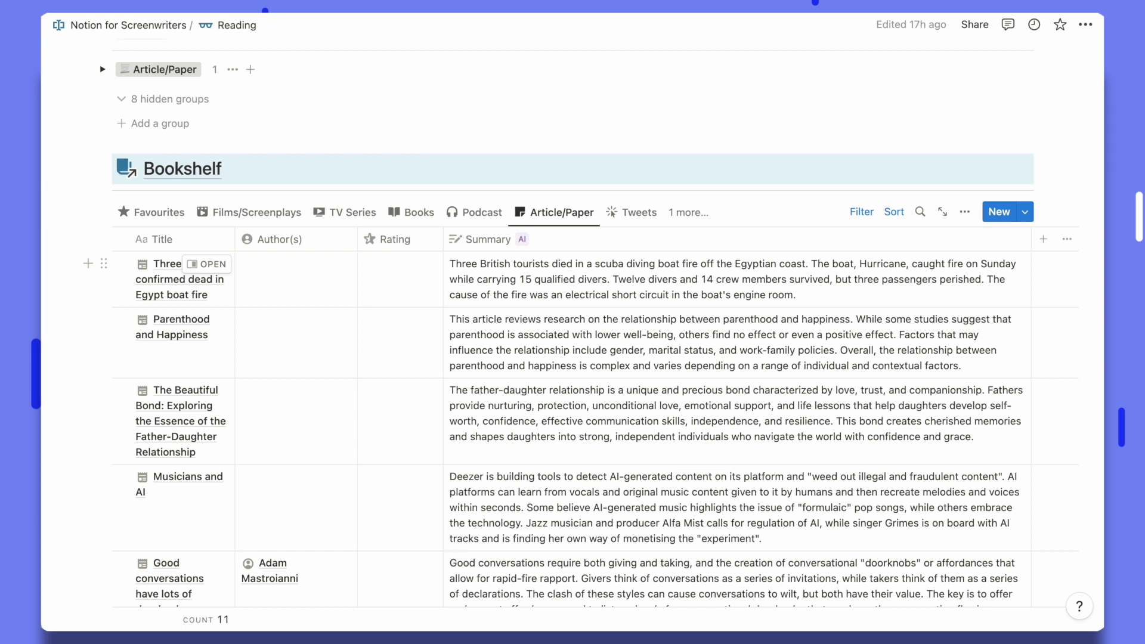
click(207, 263)
scroll(858, 357, down, 8)
scroll(858, 358, up, 7)
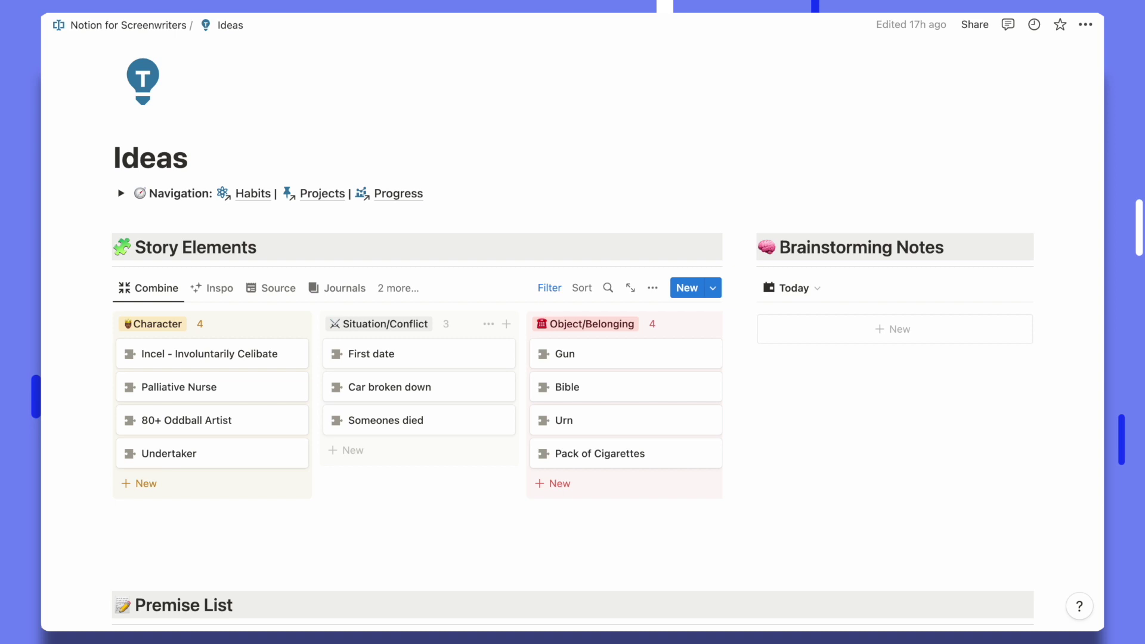
- Look across the columns of the Story Elements Combine board on the Ideas page
scroll(418, 417, right, 5)
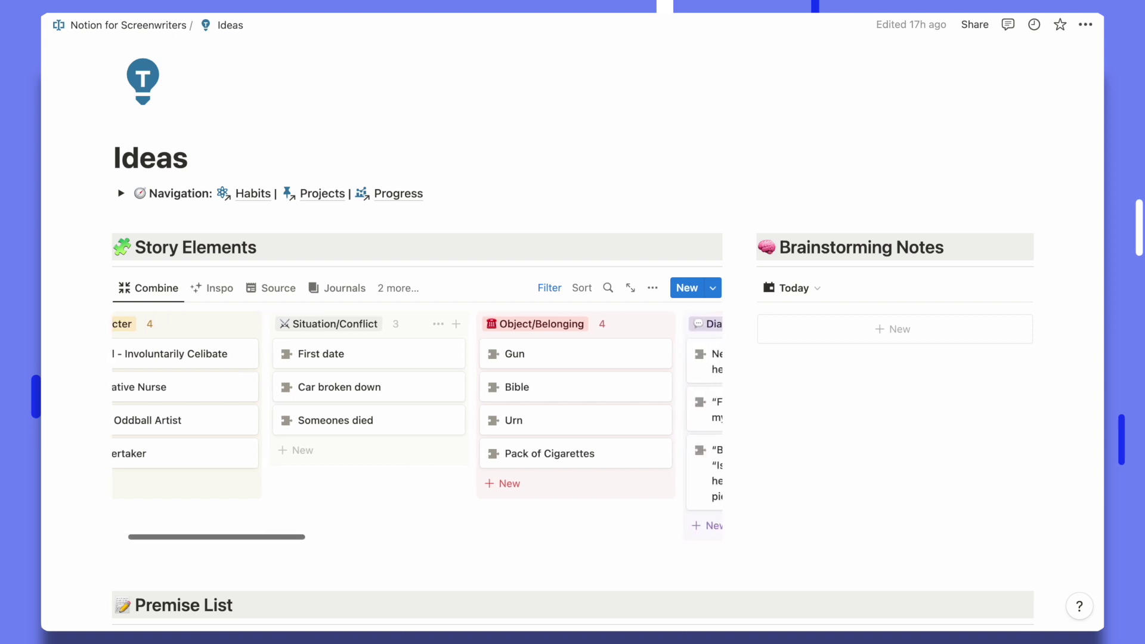
scroll(417, 417, left, 5)
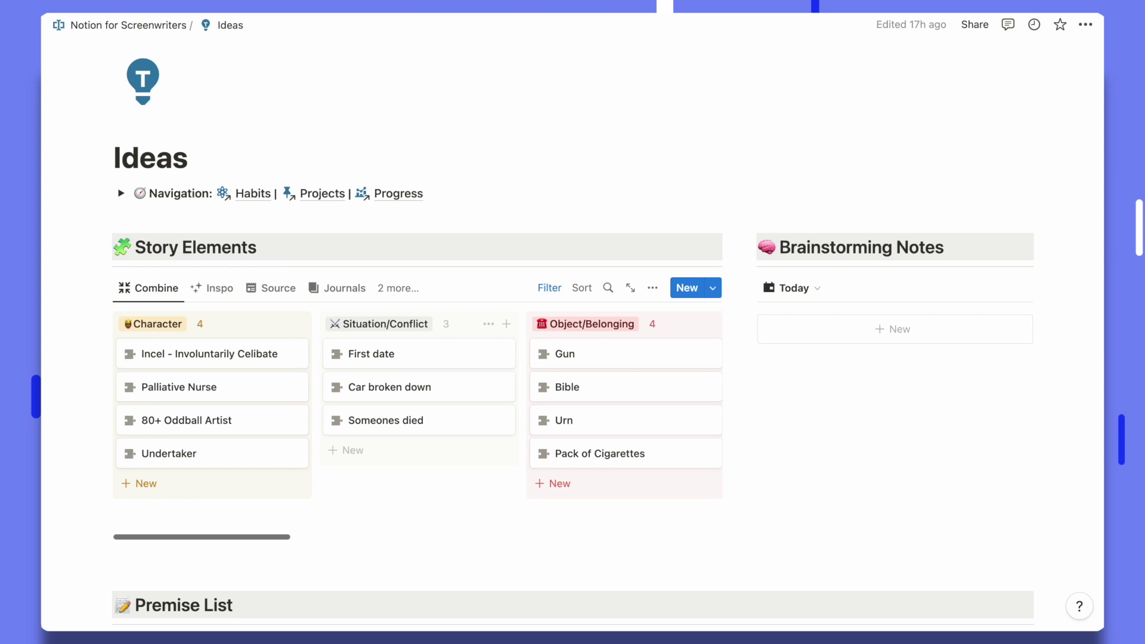
- Examine the remaining Combine board columns through No Resonate, --ADD RESONATE-- and the hidden groups
scroll(417, 417, right, 4)
scroll(457, 375, right, 5)
scroll(457, 375, right, 10)
scroll(456, 370, right, 12)
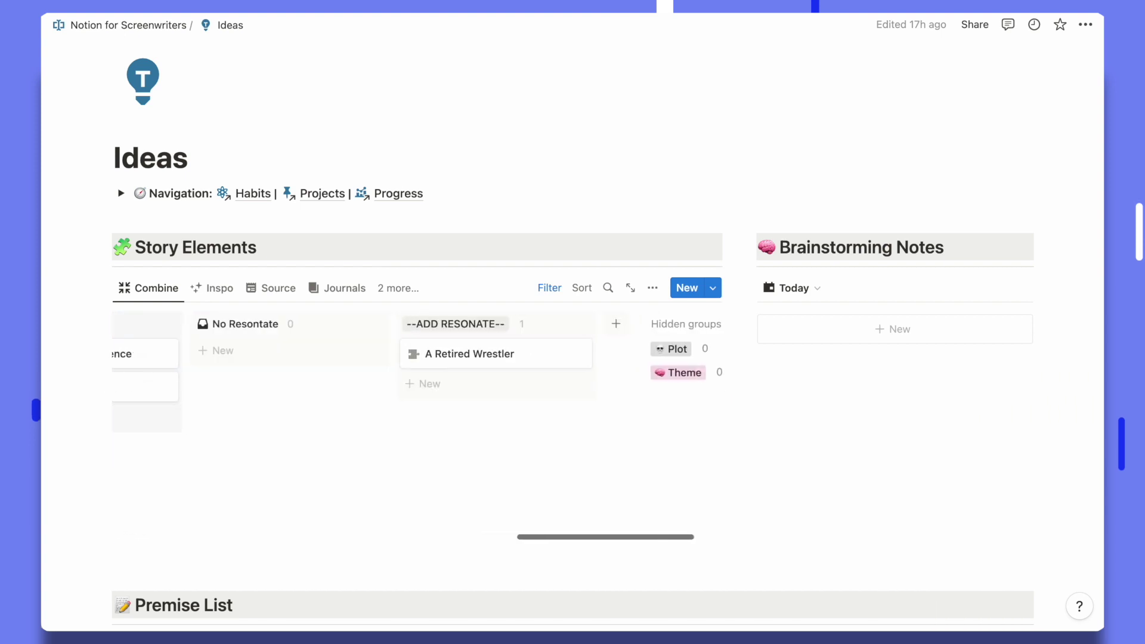
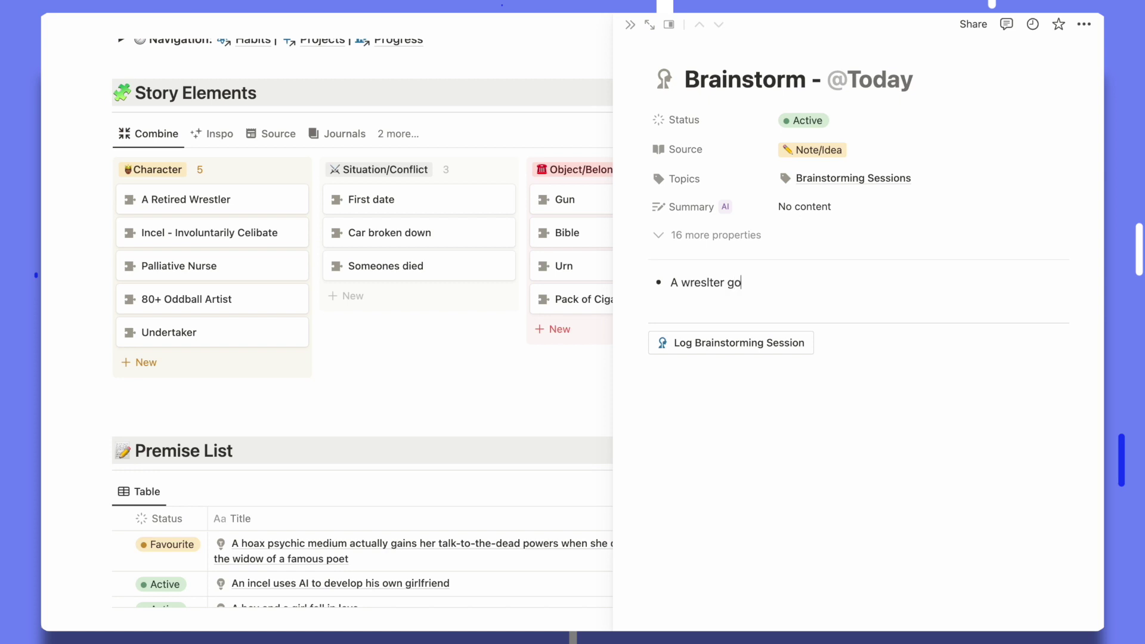
- Continue the brainstorm bullet about the wrestler with "on a first date that's not going well but is then able to show off his"
text(on a first date that's notgoung)
key(BackSpace)
key(BackSpace)
key(BackSpace)
text(ing well but is then able to )
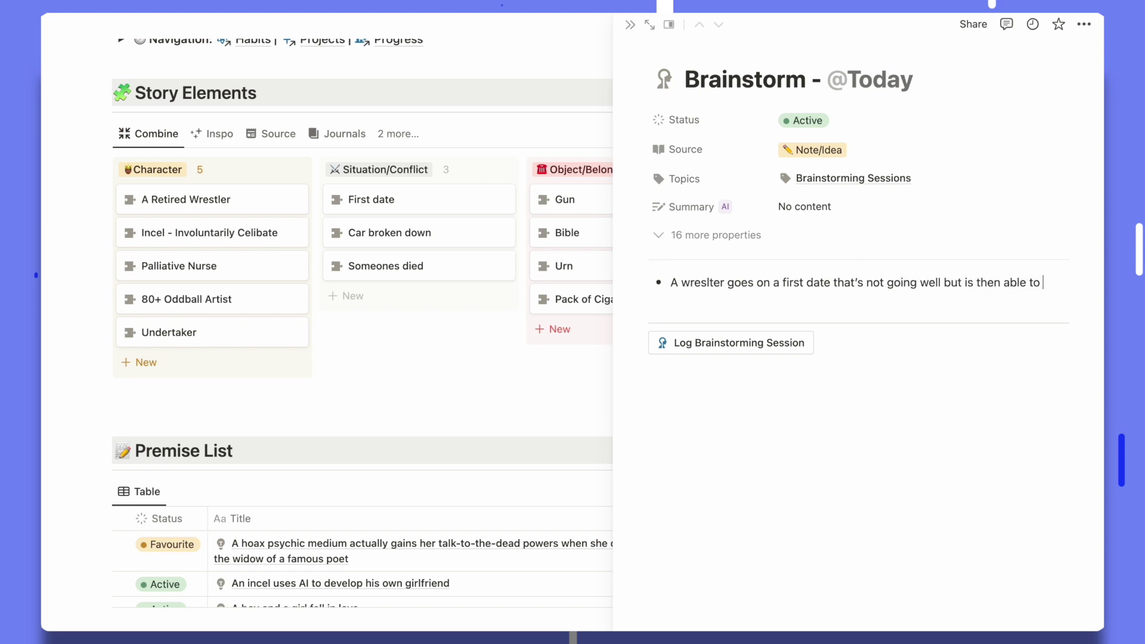
text(show off his )
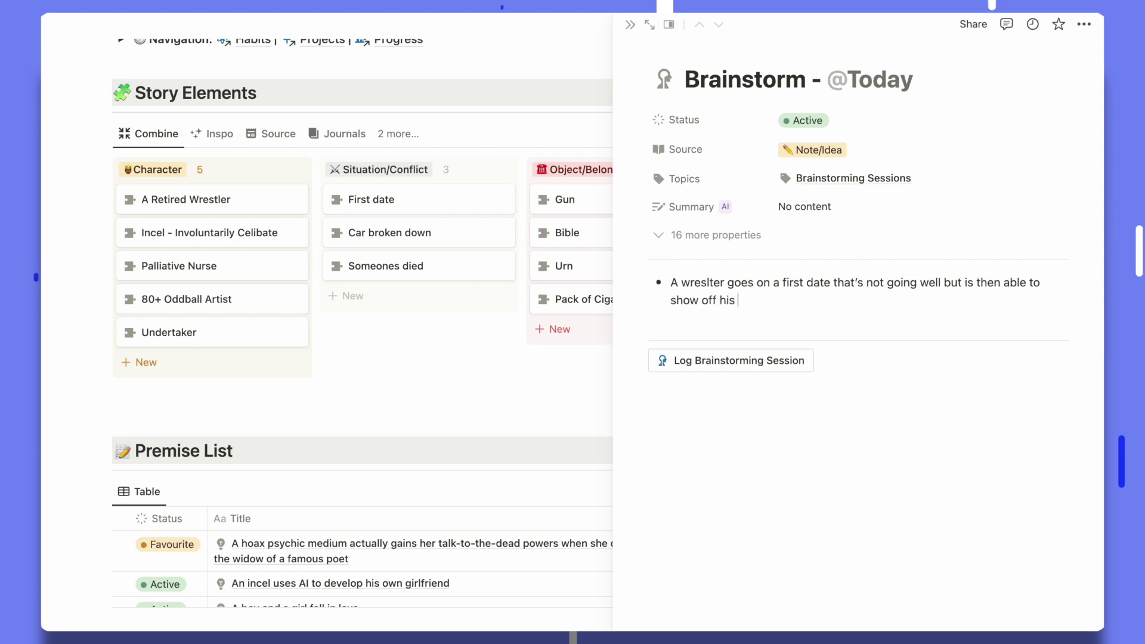
- Finish the brainstorm bullet with "physical prowess when he tackles a gunman to the floor"
text(physical prowess when h)
text(e tackle)
key(BackSpace)
key(BackSpace)
key(BackSpace)
key(BackSpace)
text(ckj)
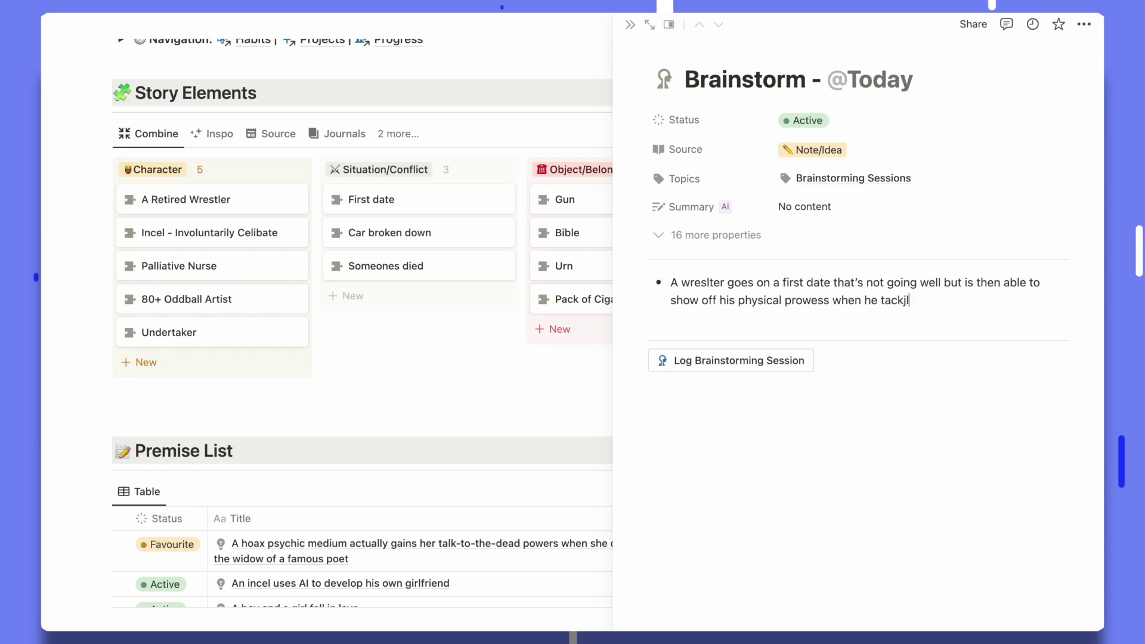
key(BackSpace)
text(les a gunamn)
key(BackSpace)
key(BackSpace)
key(BackSpace)
text(man to the floor)
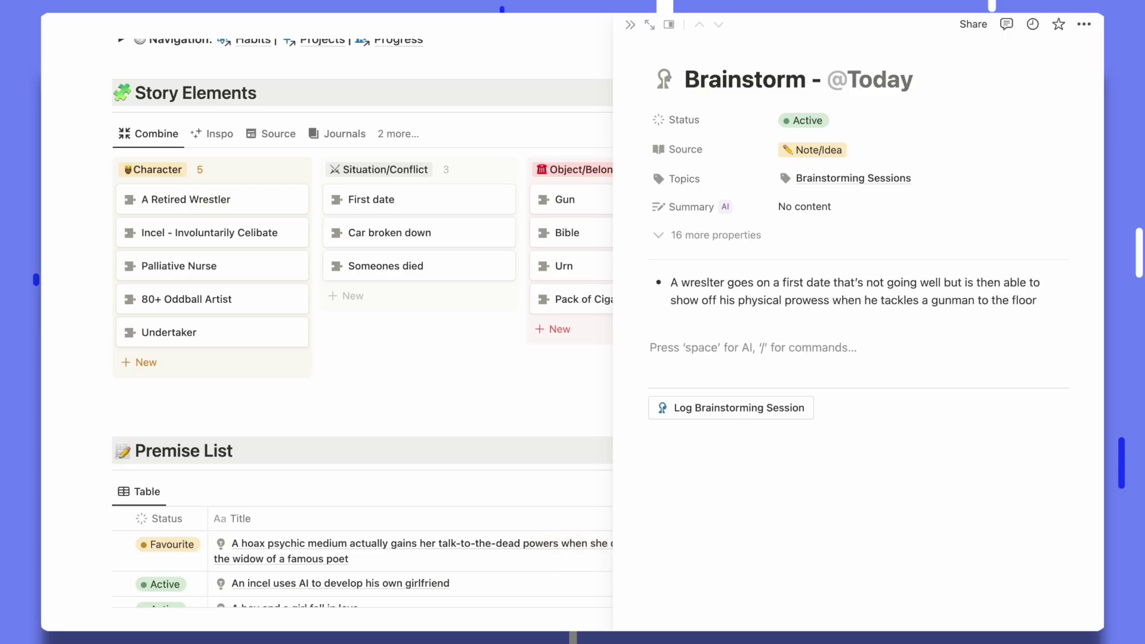
- Have AI brainstorm 5 story ideas about a professional wrestler on a first date involving a gun below the bullet, and read through them
key(space)
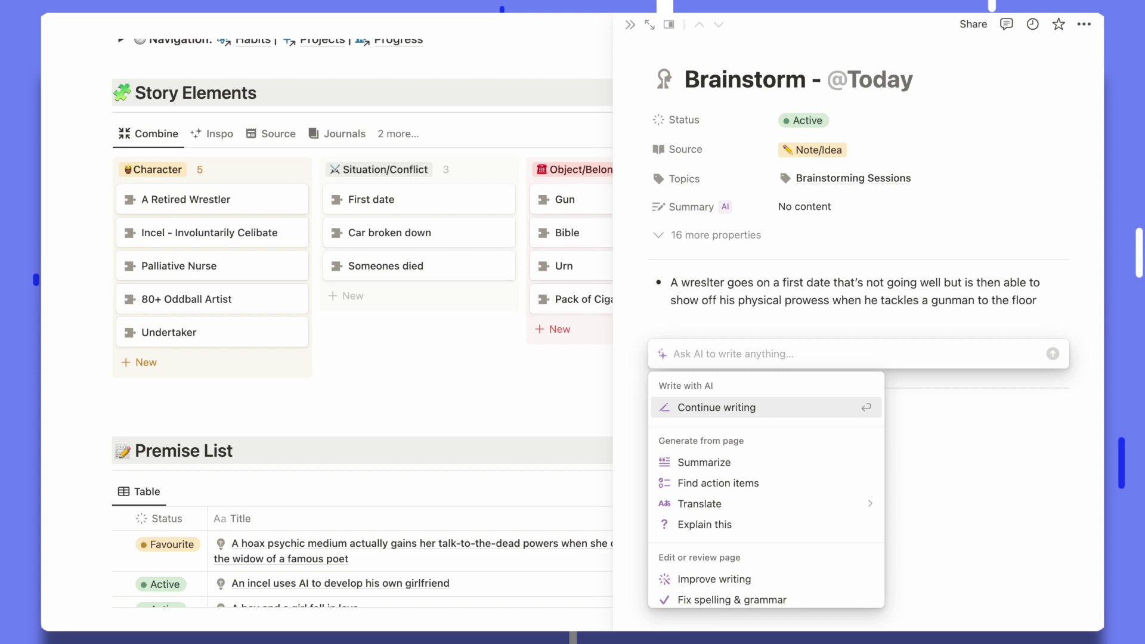
text(Brains)
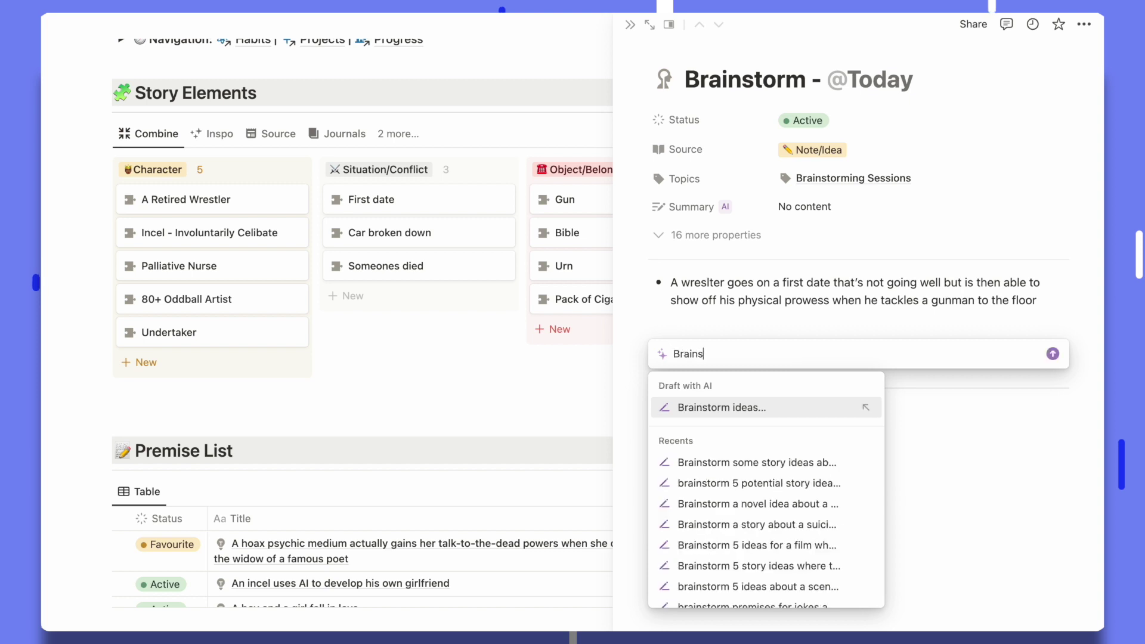
text(torm 5 story id)
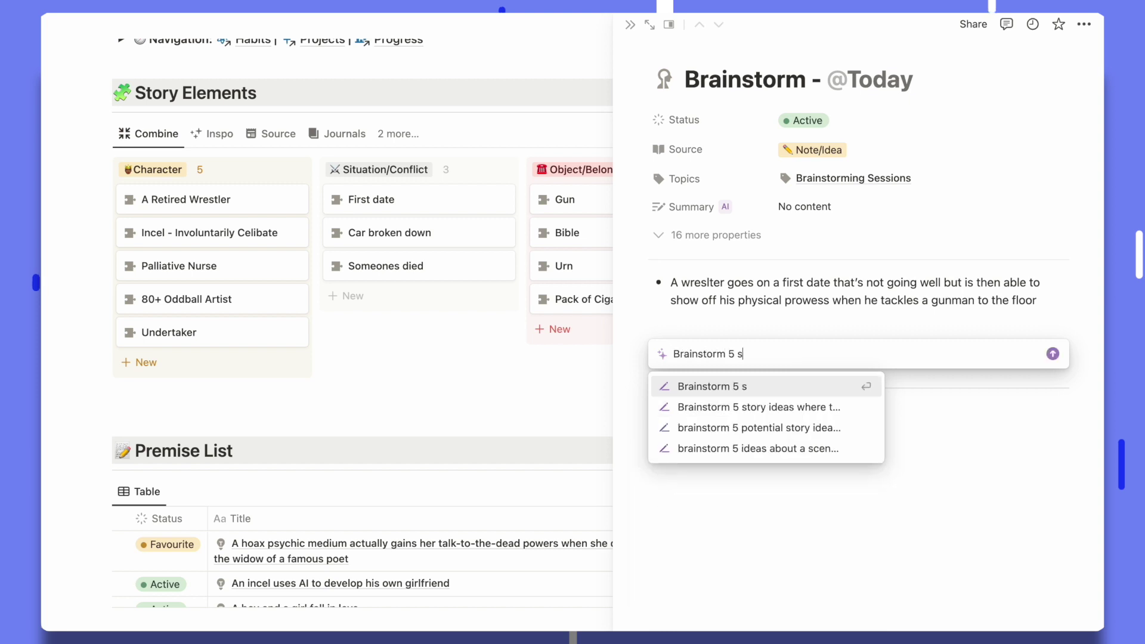
text(ea)
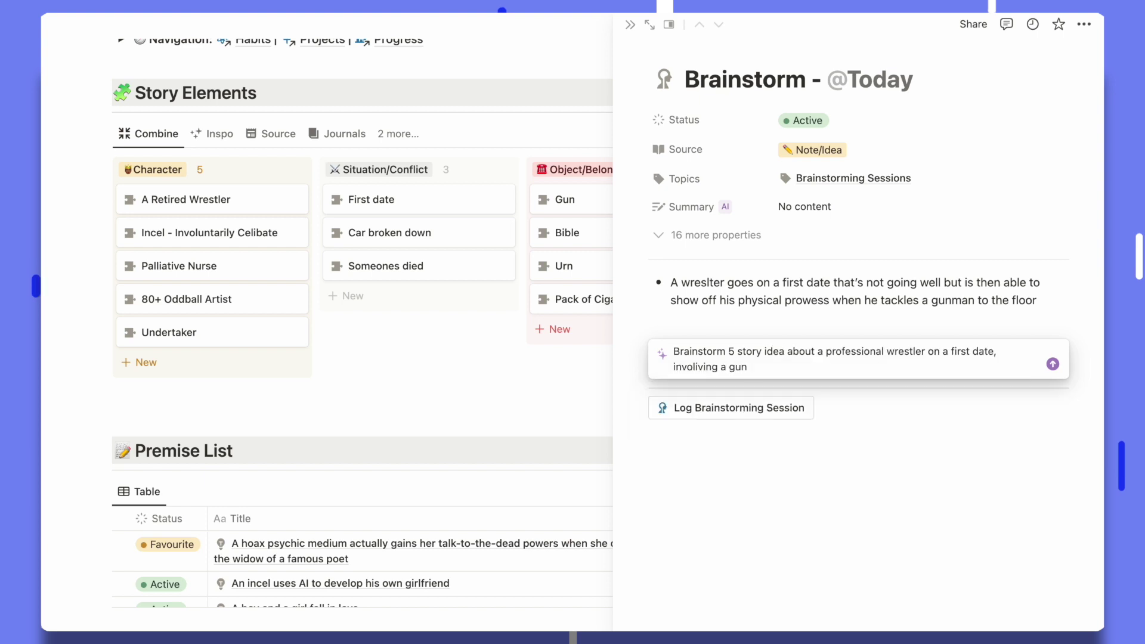
key(Return)
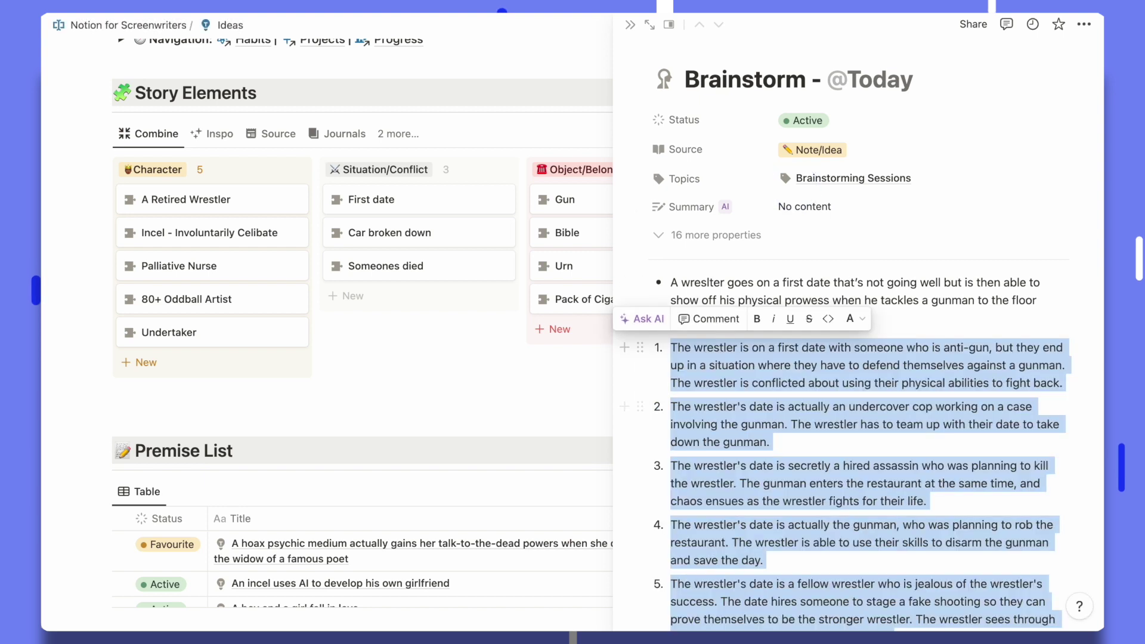
click(961, 382)
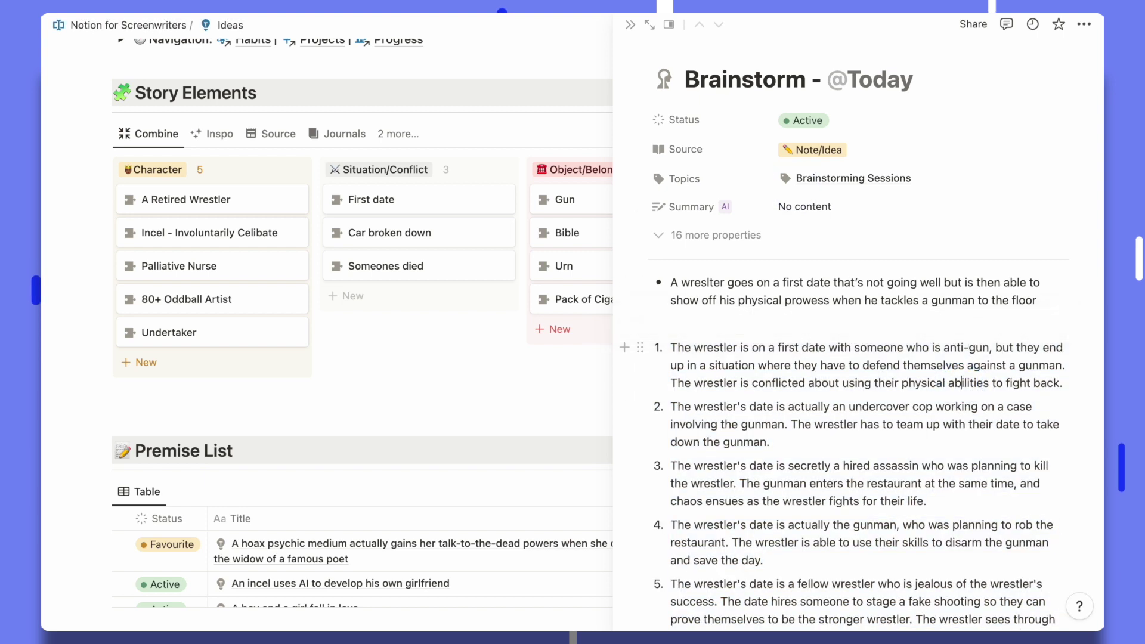
scroll(858, 381, down, 5)
scroll(961, 223, up, 1)
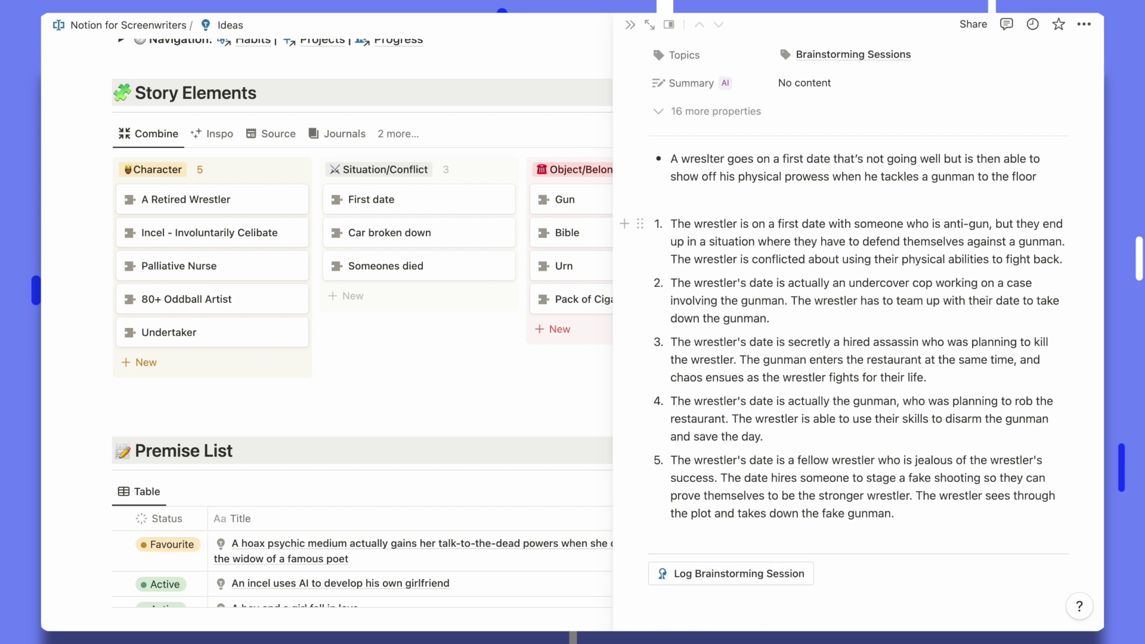
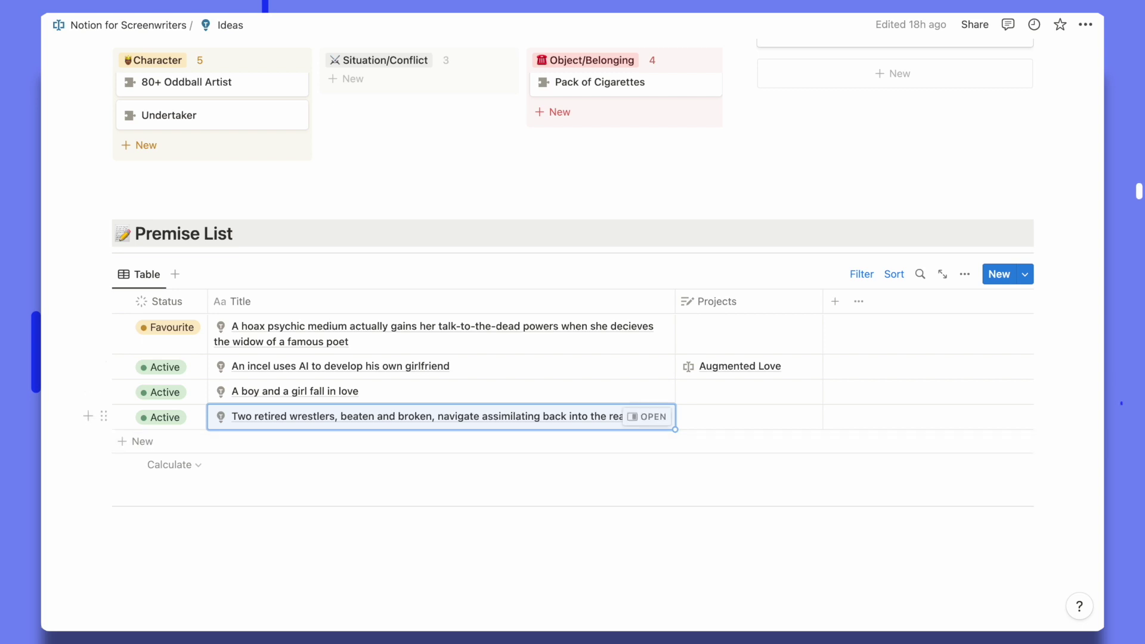
- Preview the two retired wrestlers premise in the Premise List and link it to a new project named Wrestling with Love
click(647, 416)
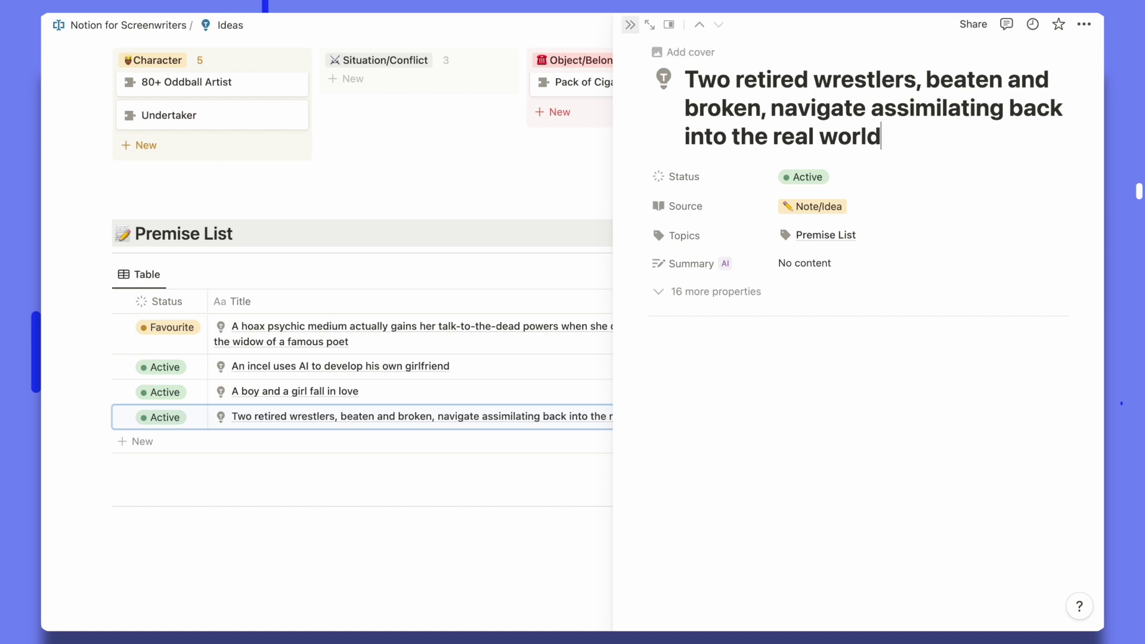
click(629, 24)
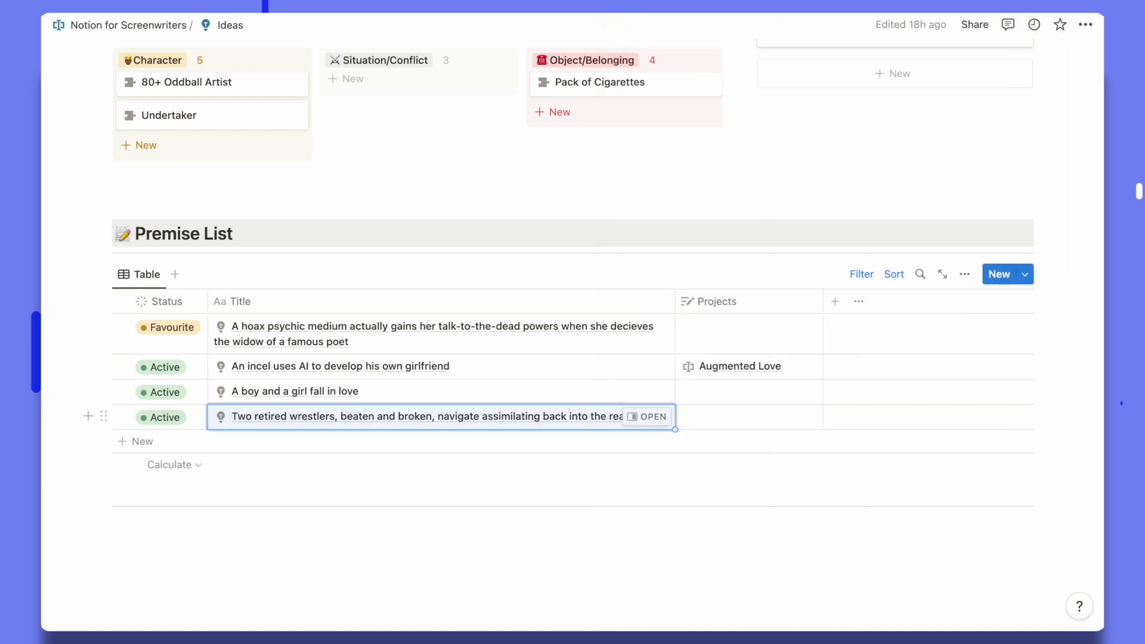
click(728, 415)
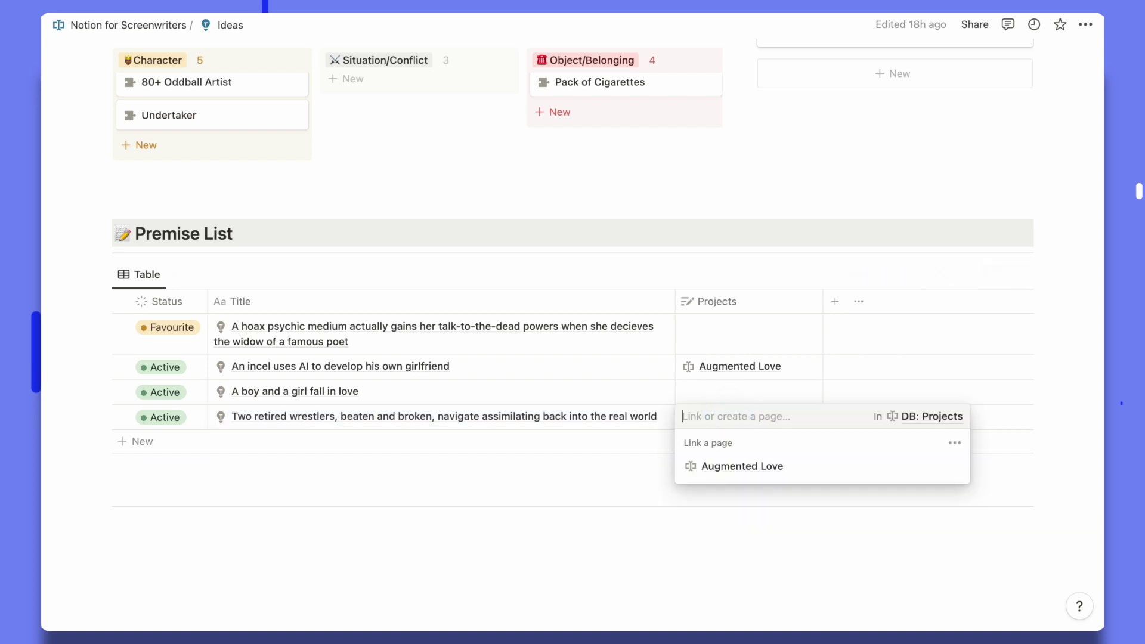
text(Wrestling with Love)
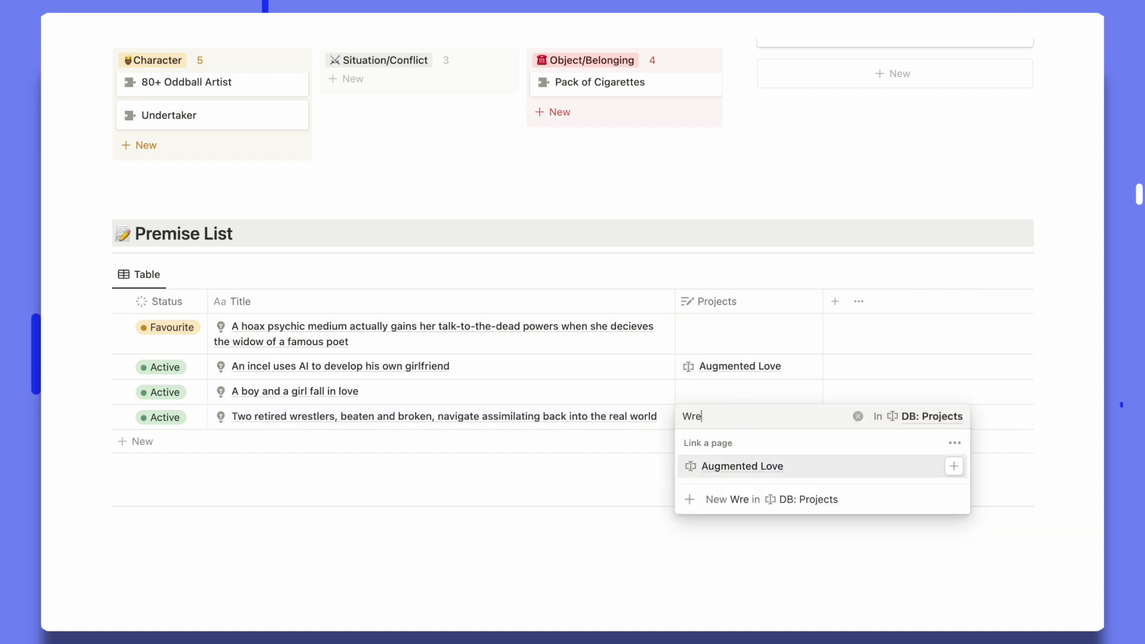
click(690, 466)
key(Escape)
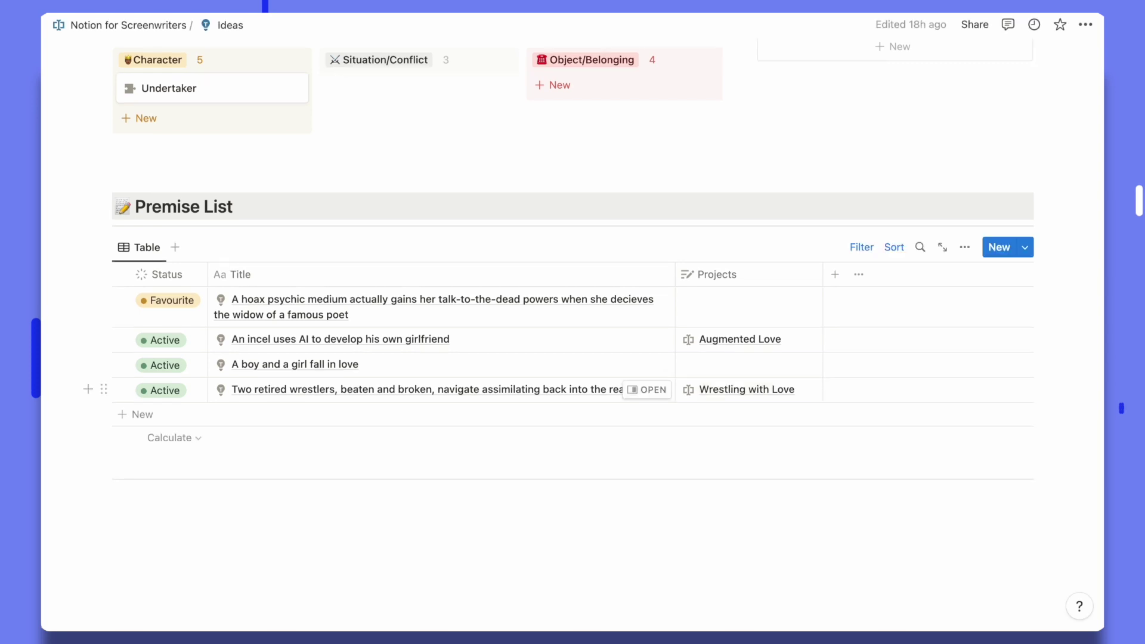
- Go to the Projects page and open the Wrestling with Love project as a full page
scroll(572, 322, up, 5)
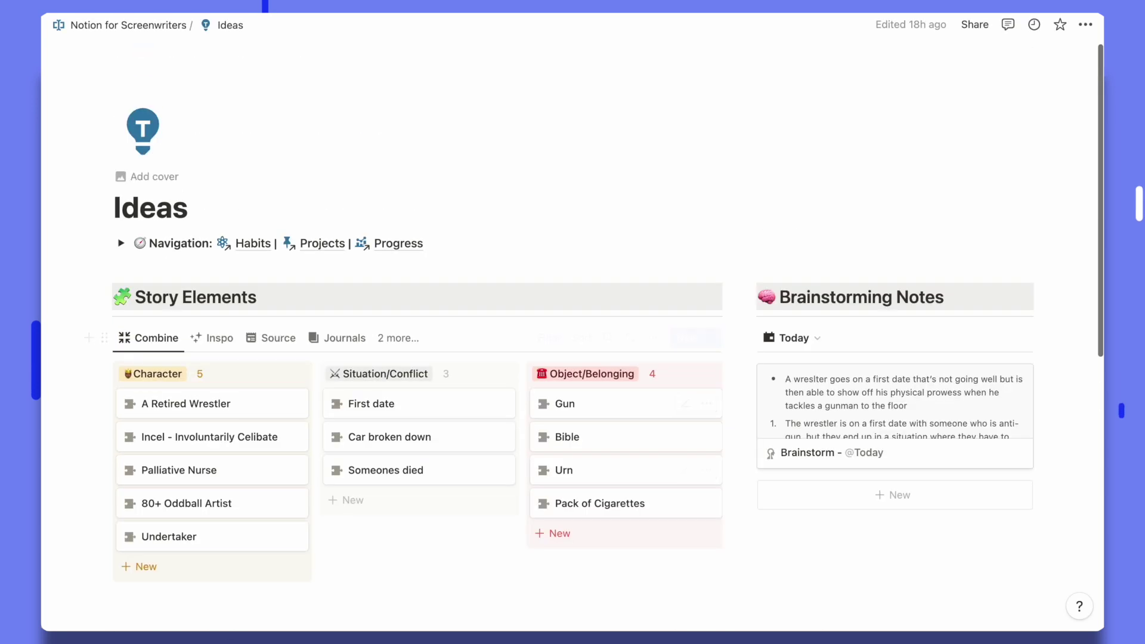
click(312, 243)
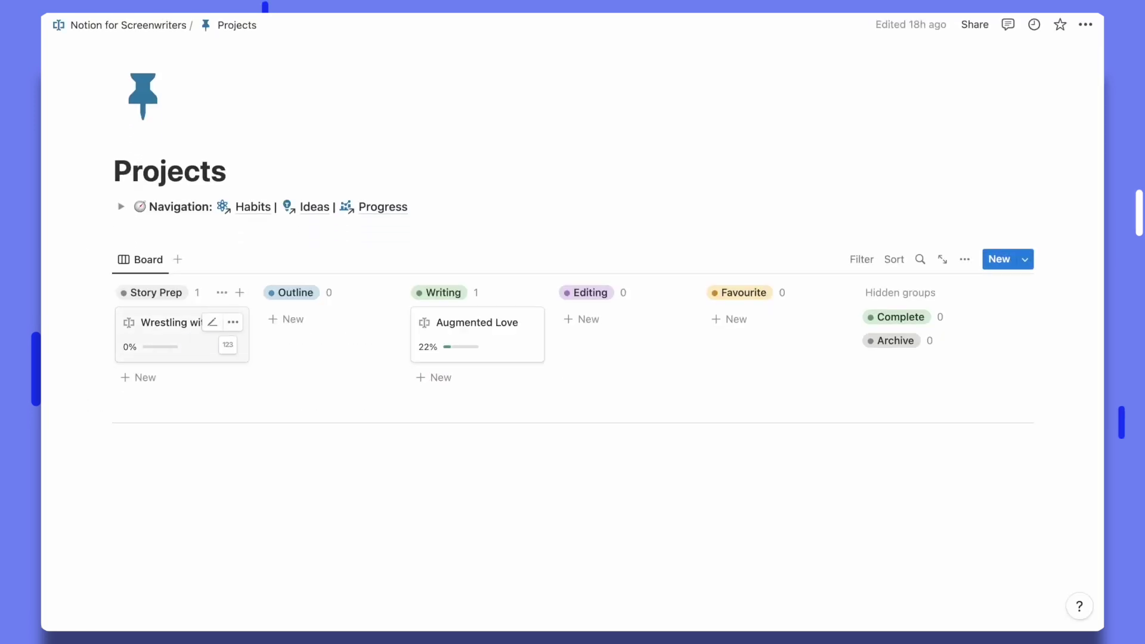
click(167, 333)
click(649, 24)
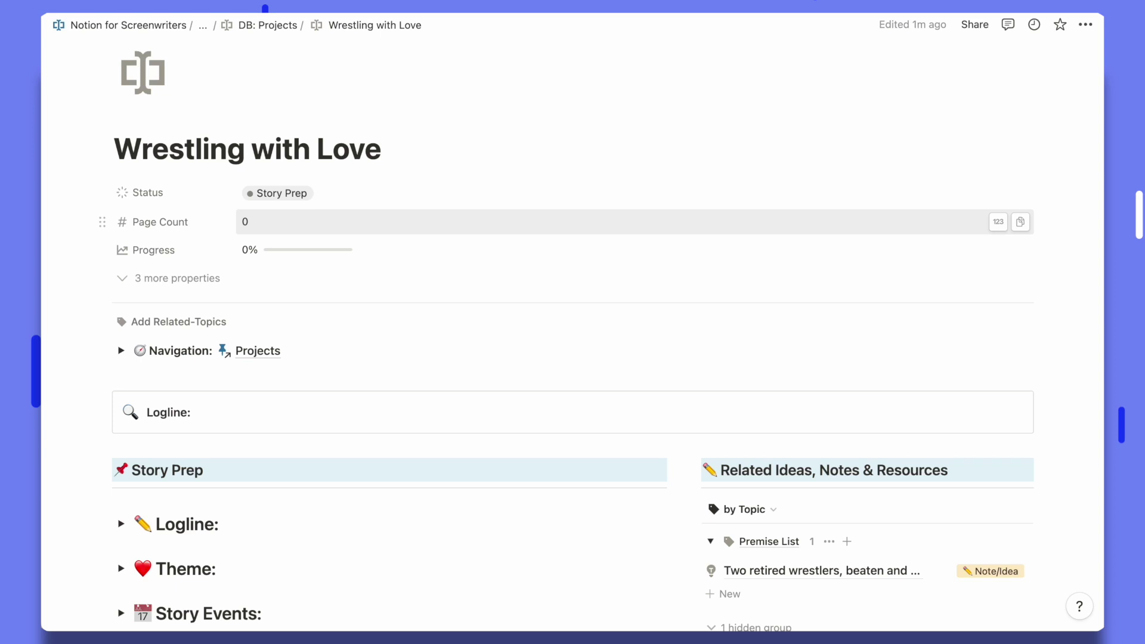
- Set the Wrestling with Love project's status to Writing and its page count to 20
click(255, 221)
click(306, 192)
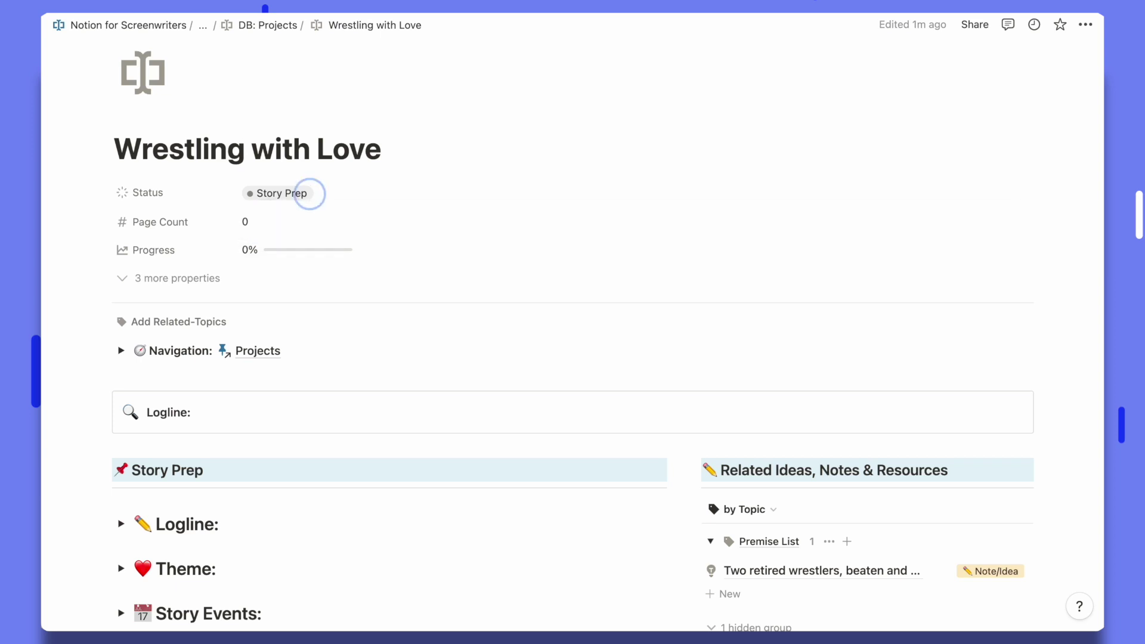
click(294, 311)
click(301, 217)
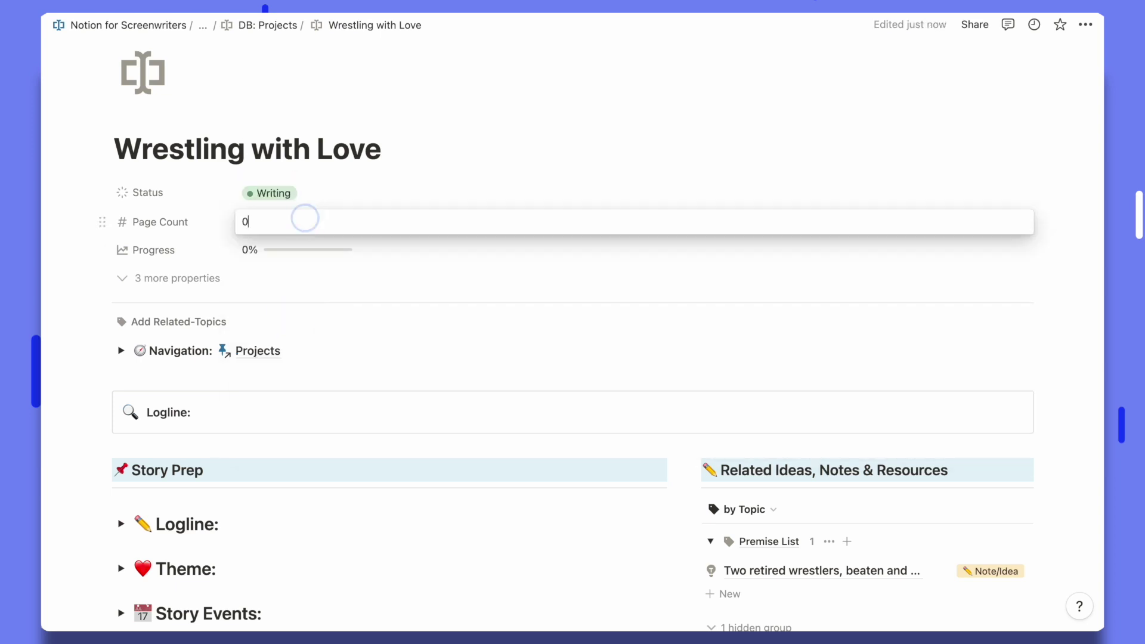
text(20)
key(Return)
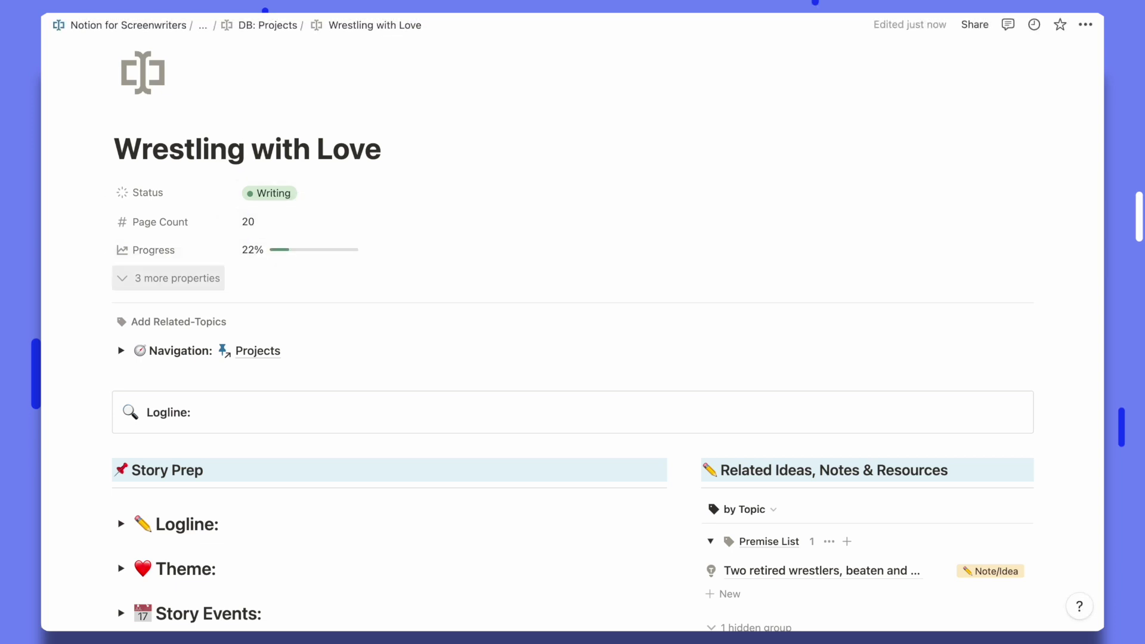
- Set the project's target page count to 120 among the extra properties, and collapse them again
click(177, 277)
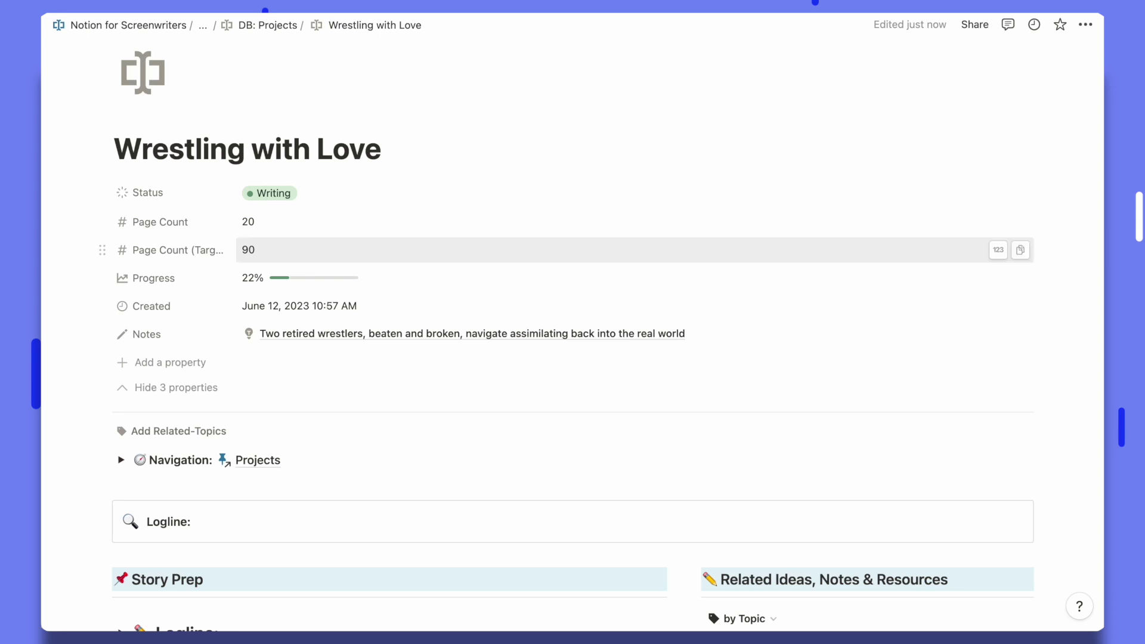
click(276, 249)
text(120)
key(Return)
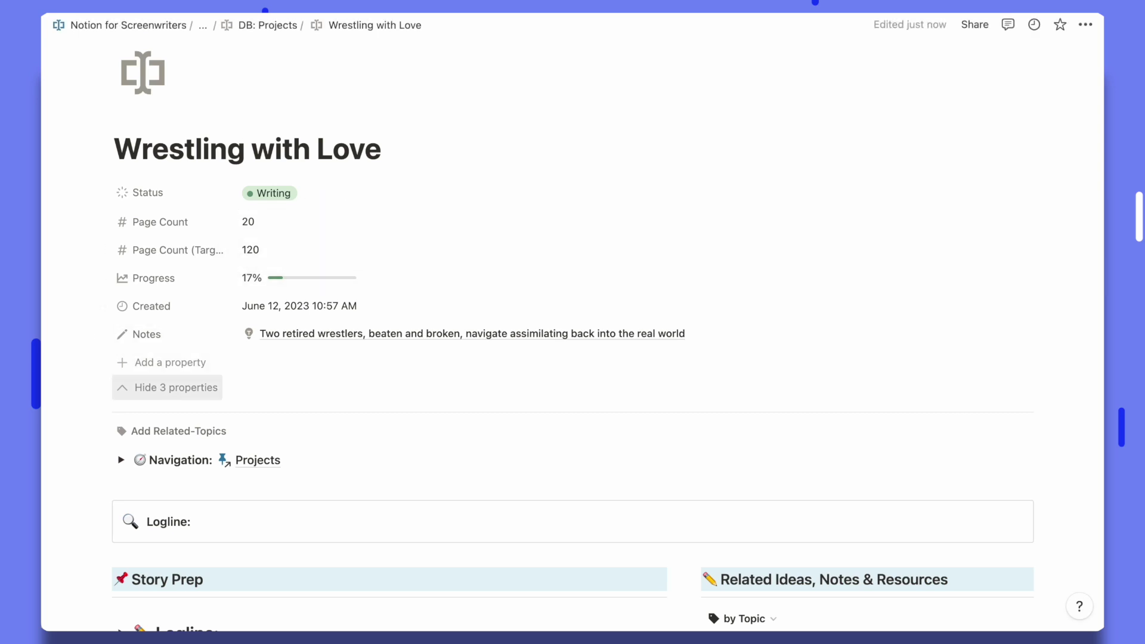
click(176, 387)
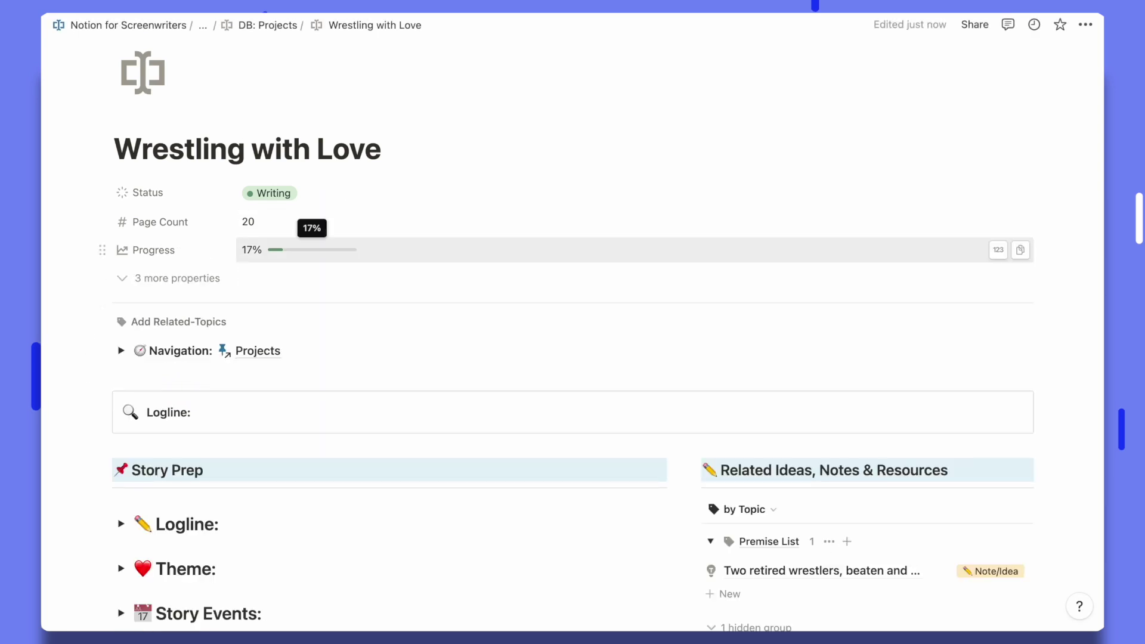
- Fill in the project's logline callout with "Two retired wrestlers, beaten and broken, navigate assimilating back into the real world"
scroll(573, 322, down, 3)
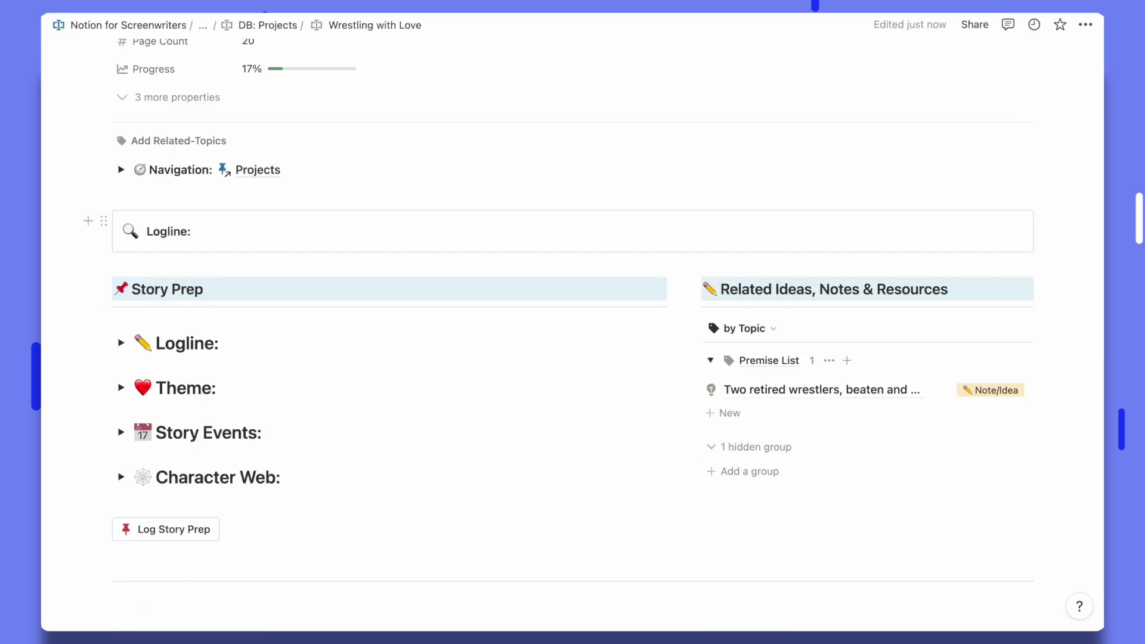
click(251, 233)
text(Two retired wrestlers, beaten and broken, navigate assimilating back into the real world)
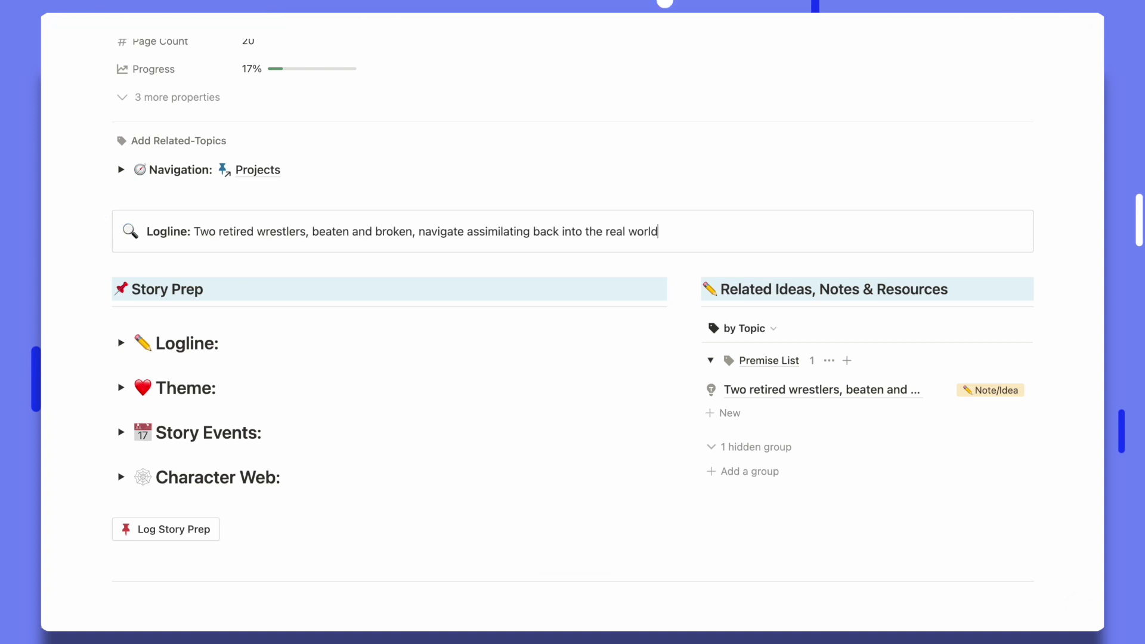
- Add Parenthood as a related topic of the project and bring its related ideas, notes and resources into view
scroll(864, 334, down, 2)
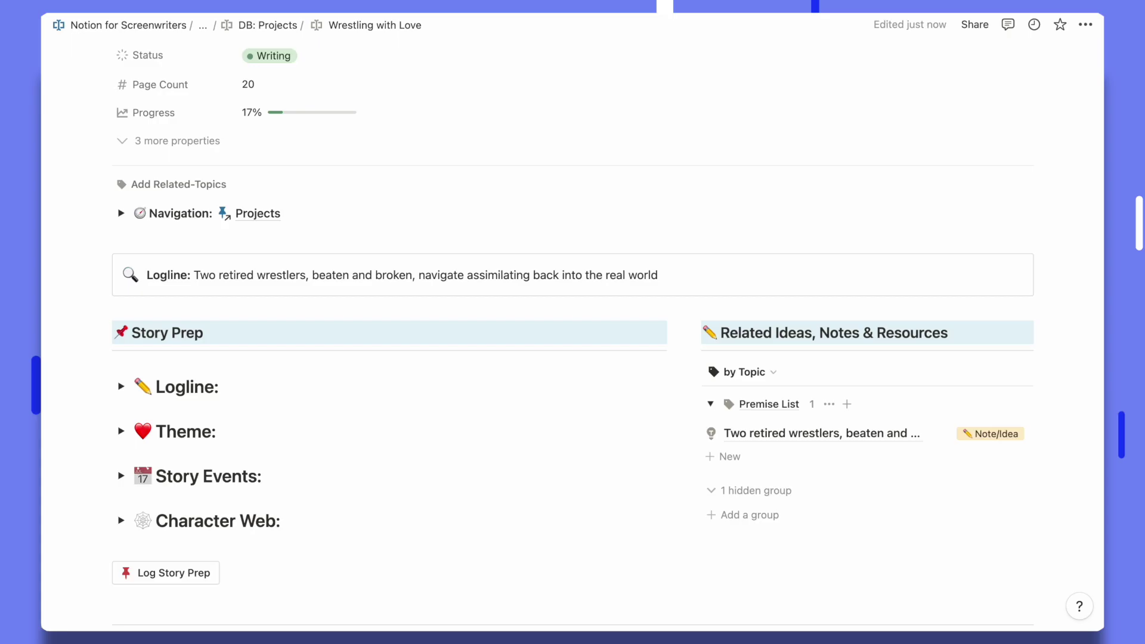
scroll(358, 228, up, 1)
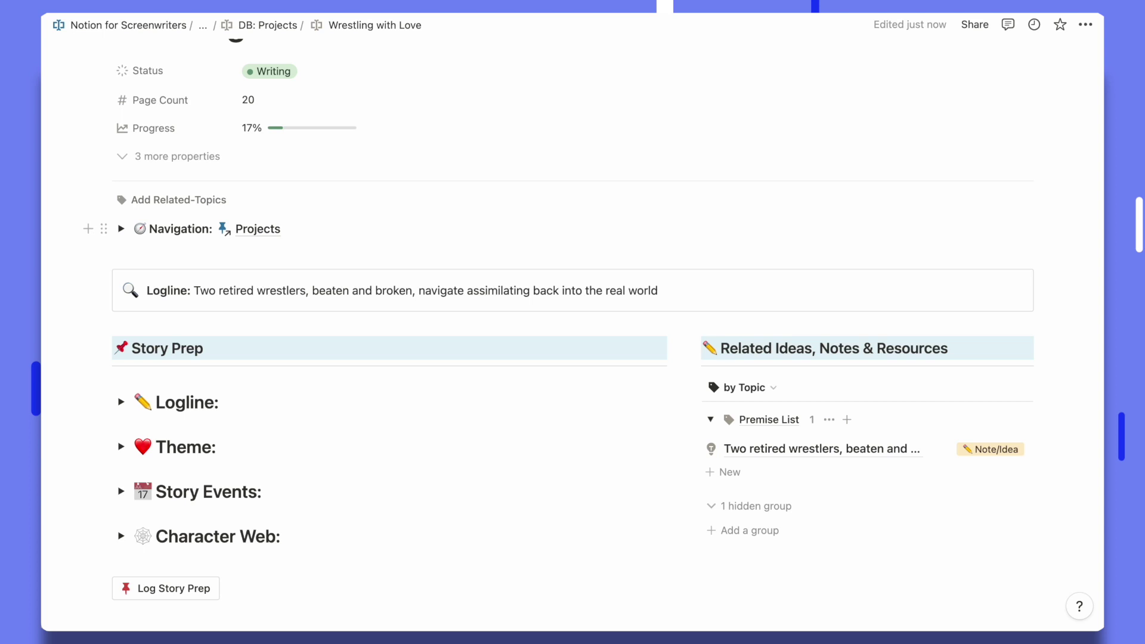
click(154, 200)
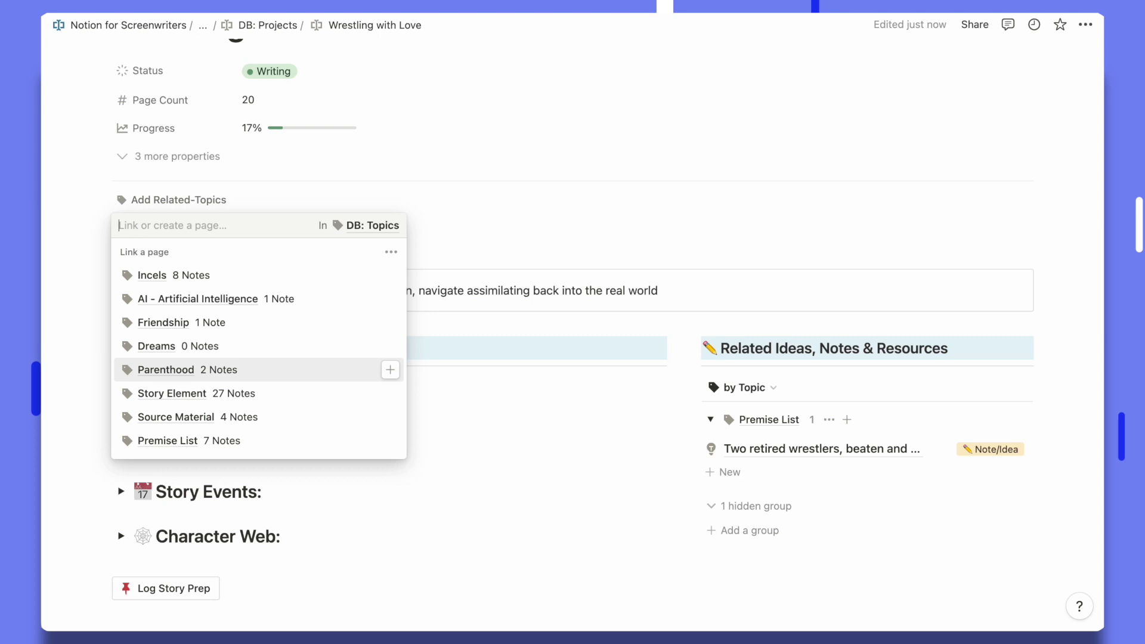
click(390, 370)
click(529, 195)
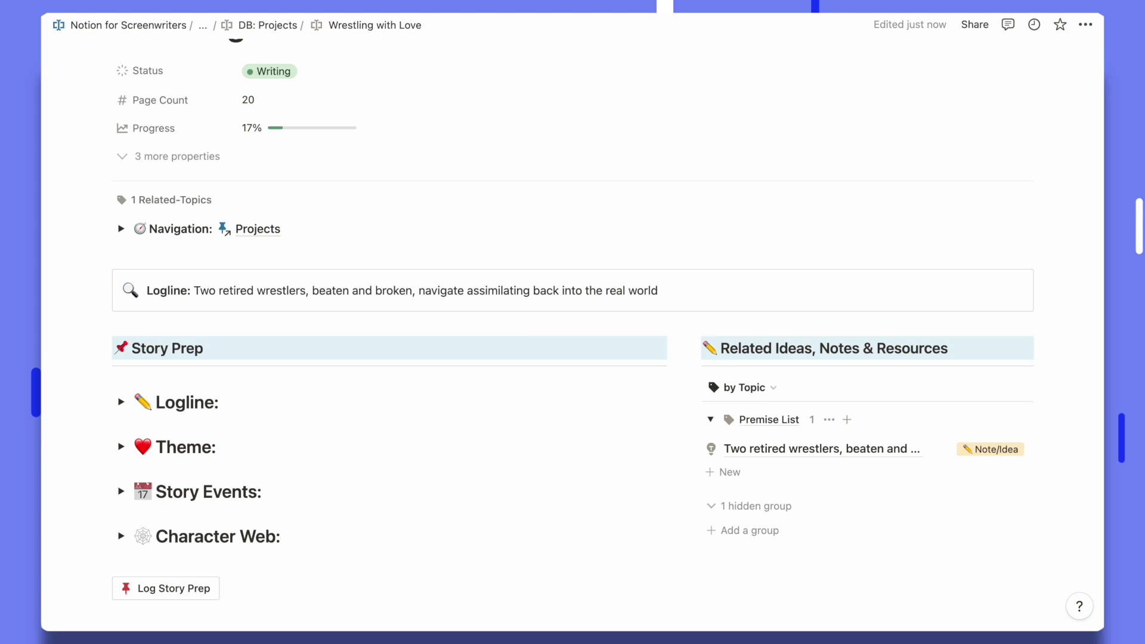
scroll(607, 319, down, 2)
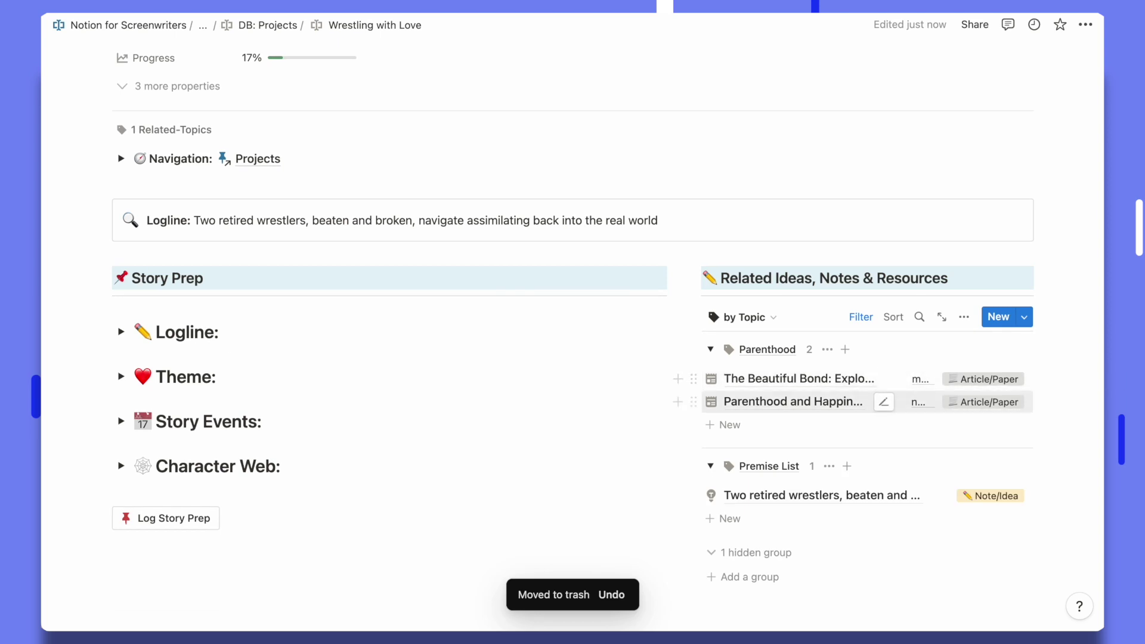
- Examine the guidance inside the Logline and Theme toggles of the project's Story Prep section, collapsing each again
scroll(798, 379, down, 1)
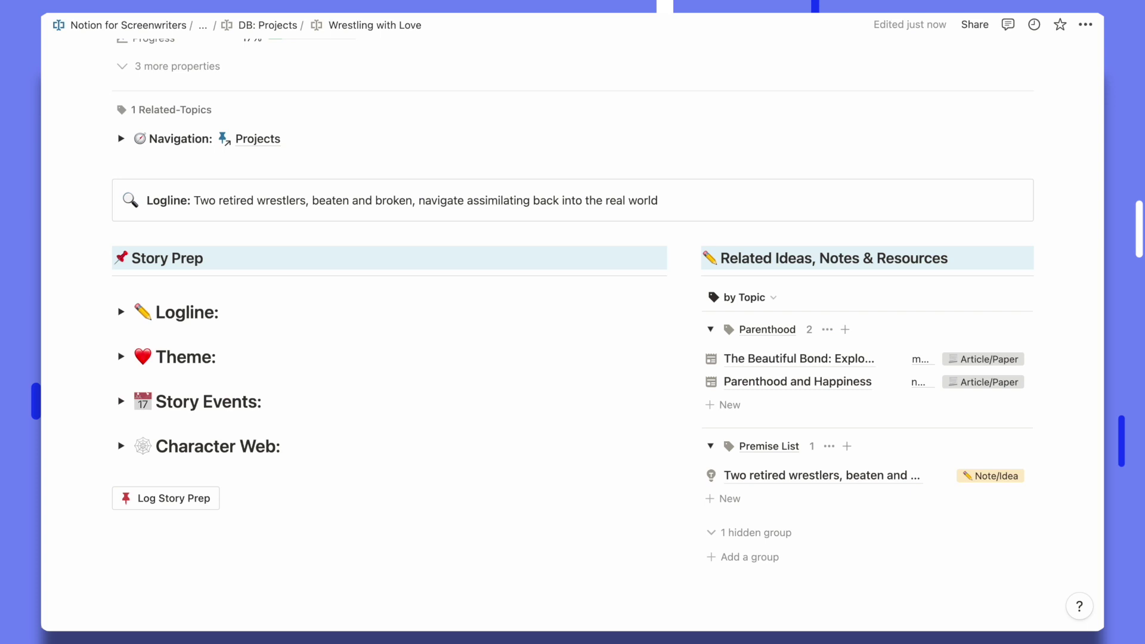
scroll(572, 333, down, 2)
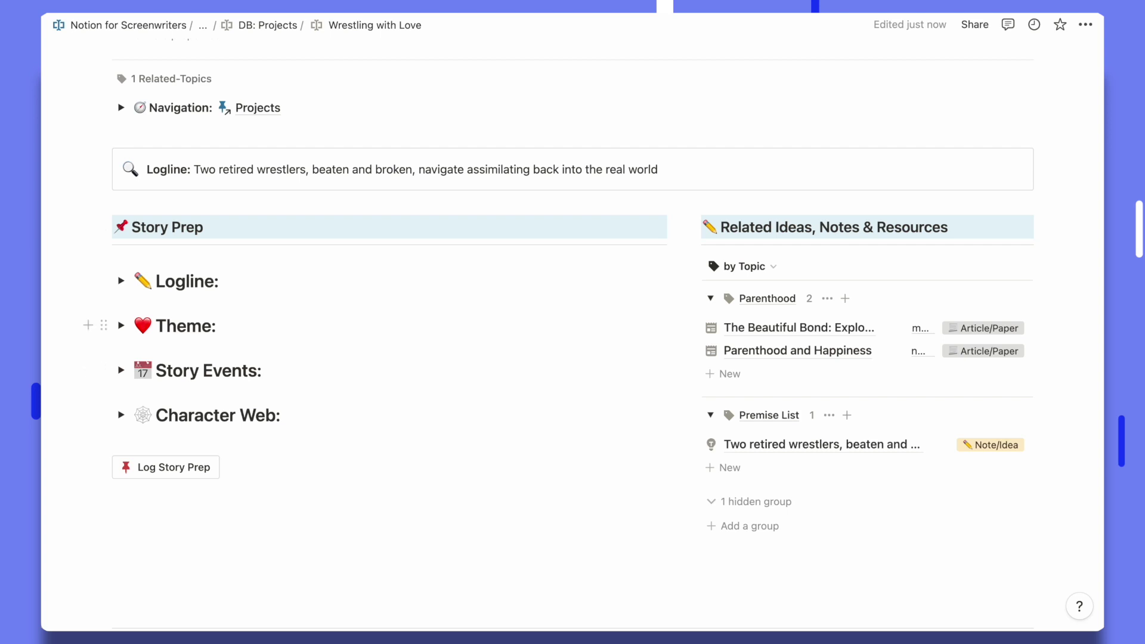
click(121, 281)
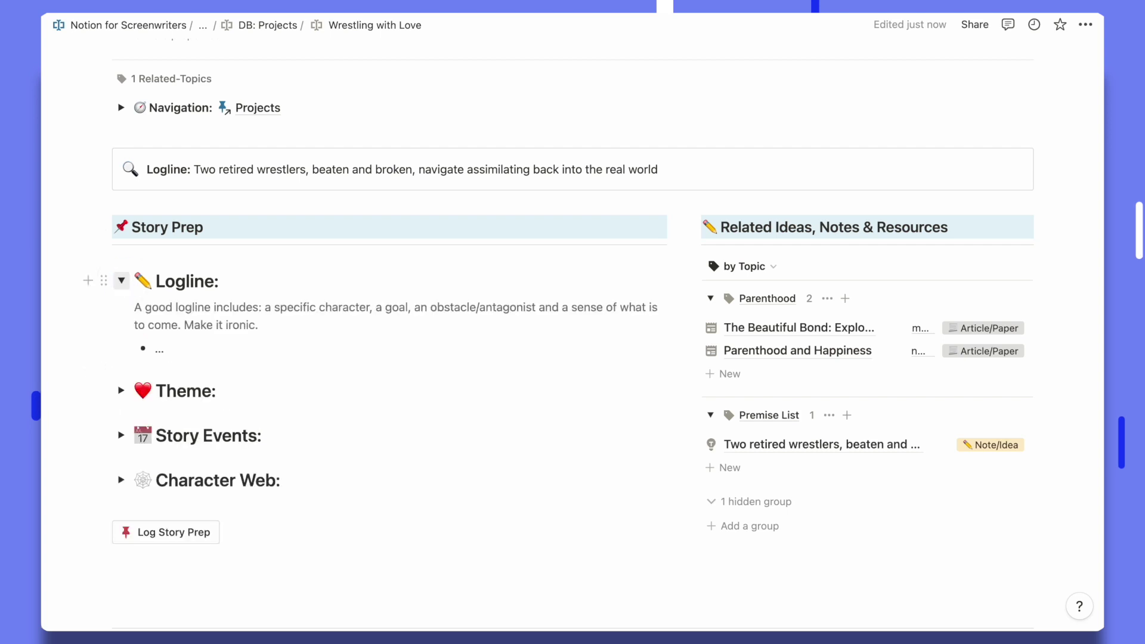
click(121, 281)
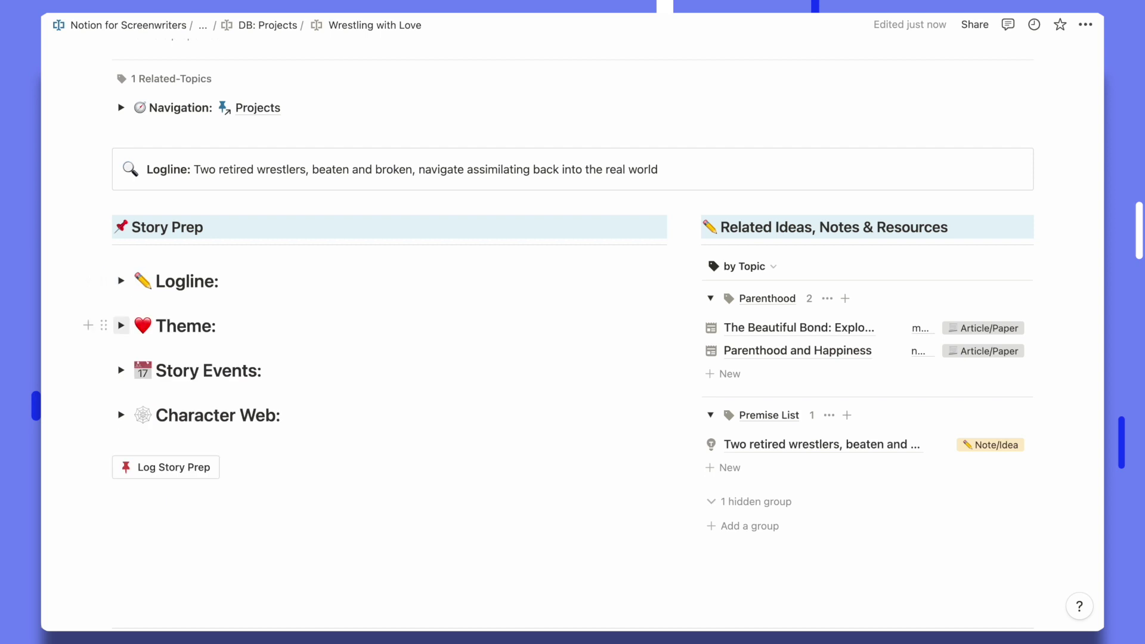
click(121, 326)
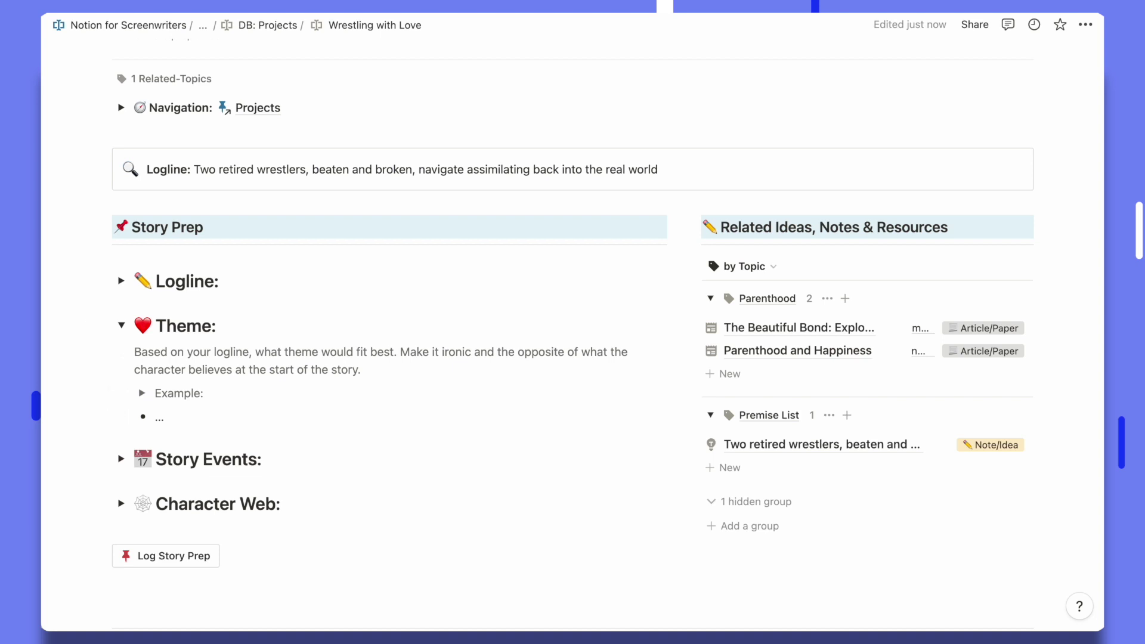
click(121, 326)
- Examine the prompts inside the Story Events and Character Web toggles of the Story Prep section, collapsing both again
click(121, 371)
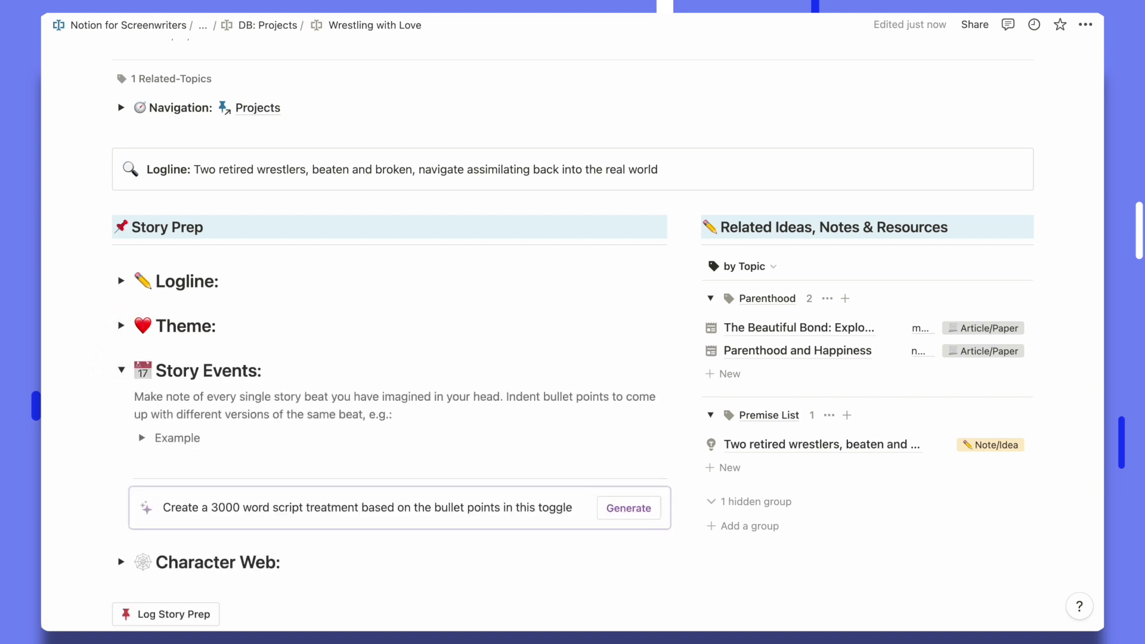
scroll(121, 370, down, 2)
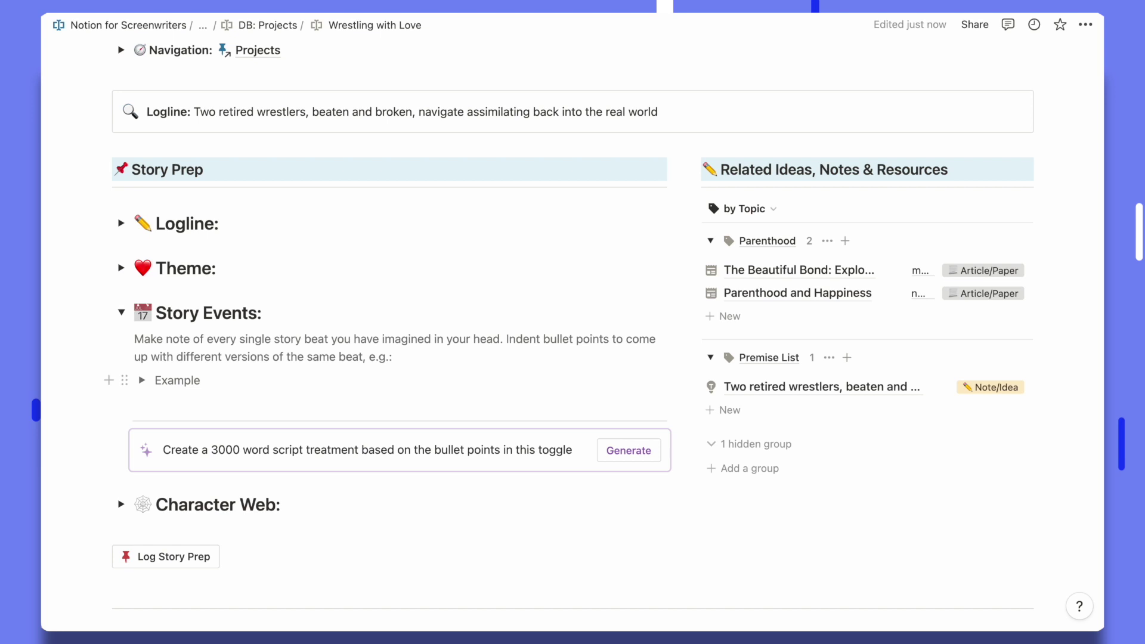
click(121, 312)
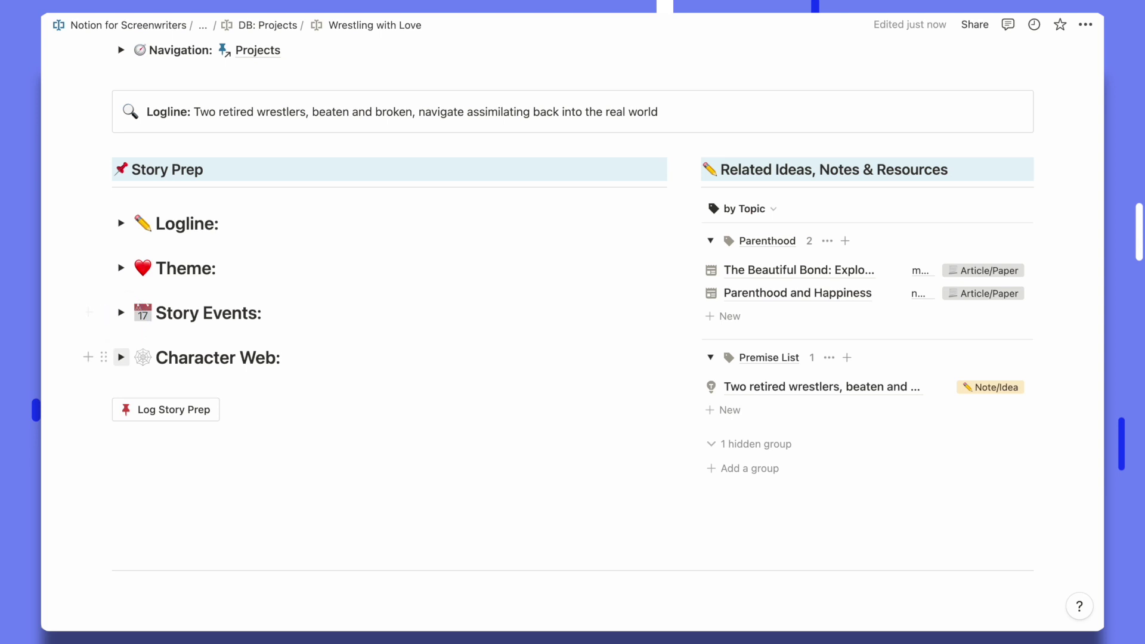
click(121, 357)
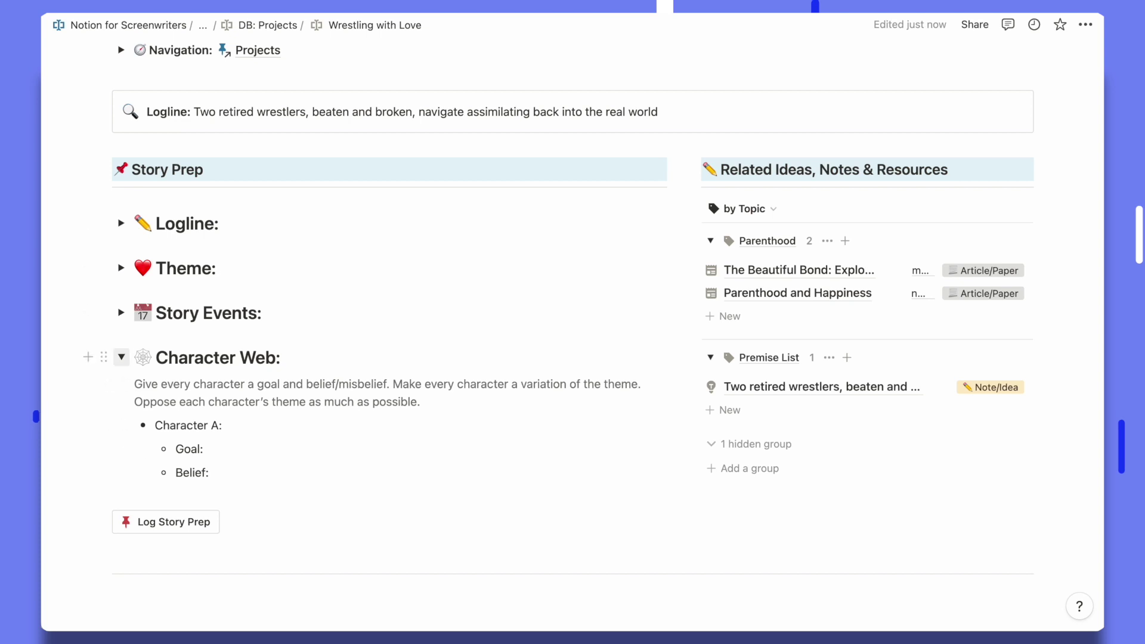
click(121, 357)
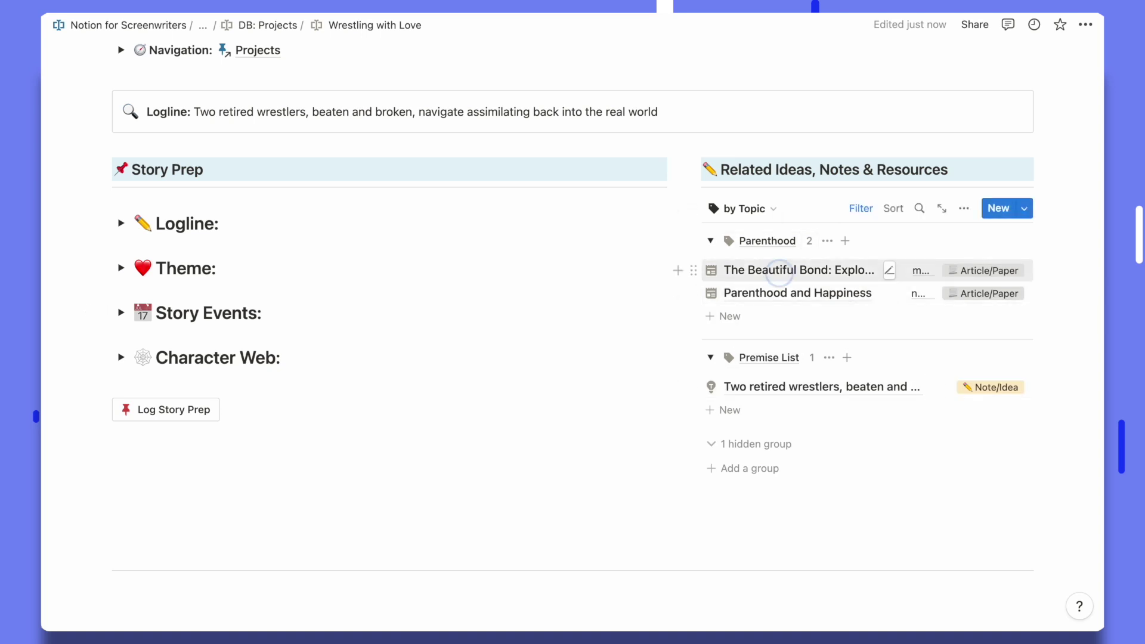
- Open the Beautiful Bond article from the Parenthood group beside the project, look through its summary and text, and close it
click(799, 270)
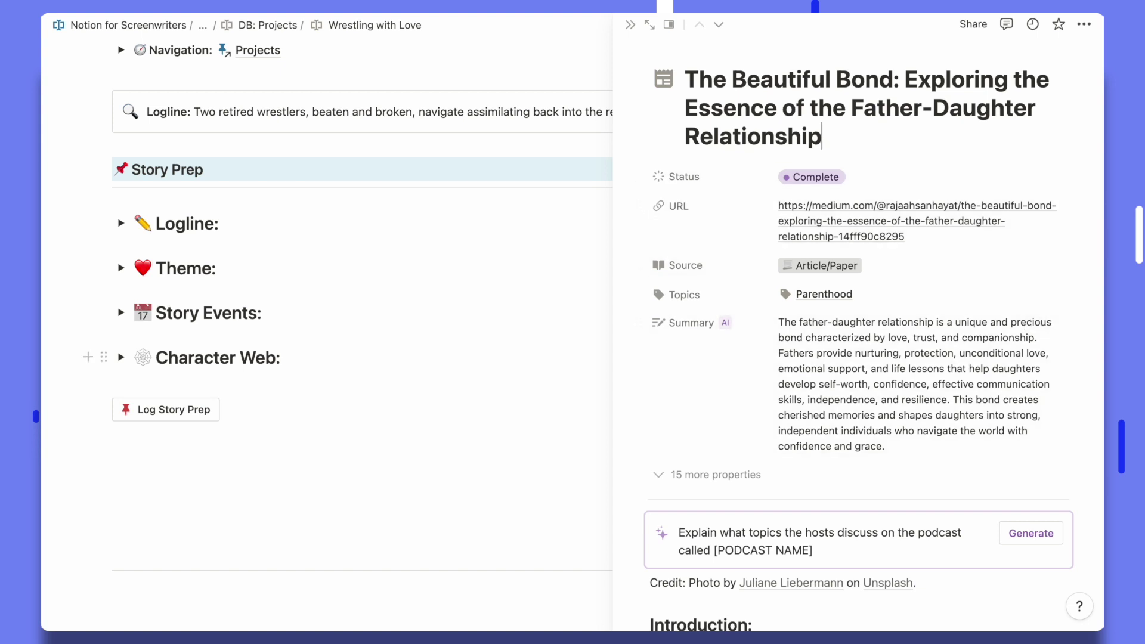
scroll(924, 358, down, 3)
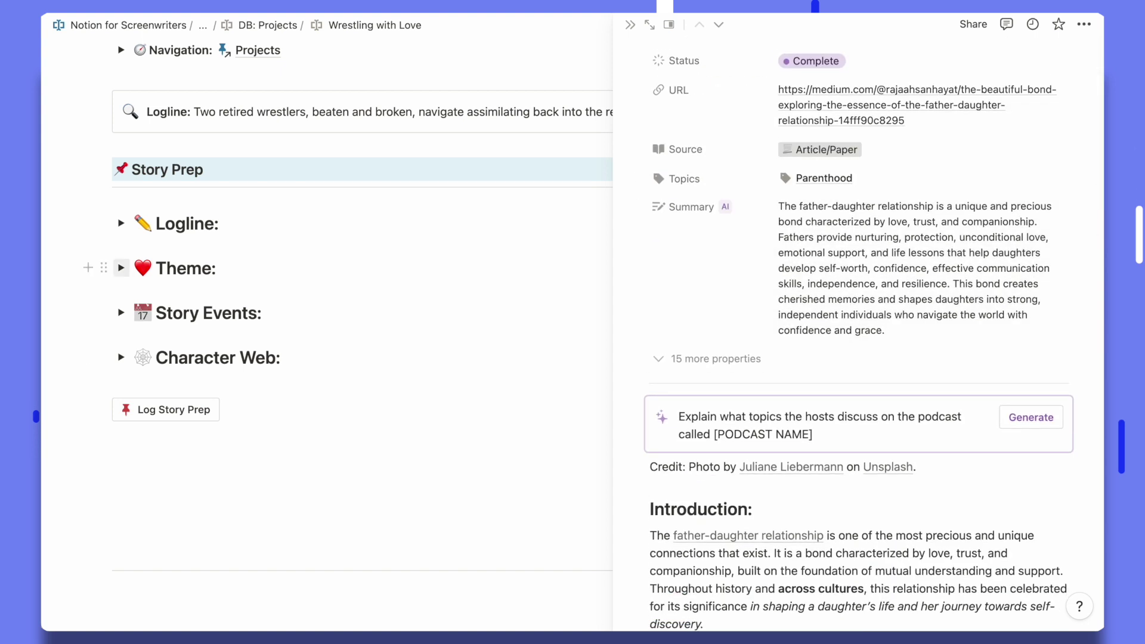
click(121, 312)
click(179, 404)
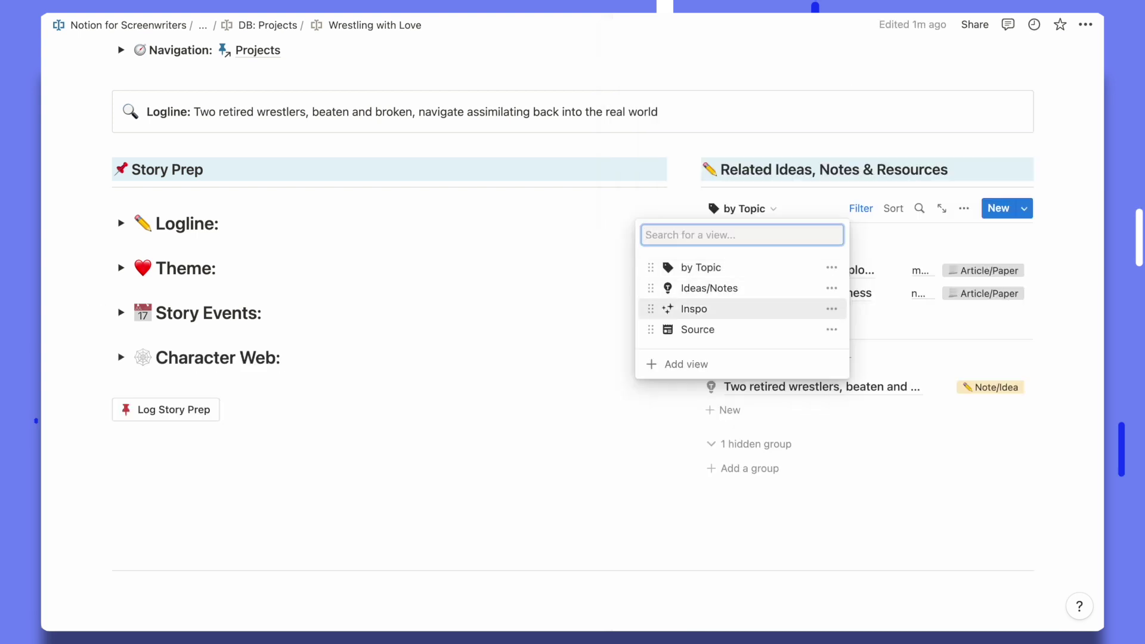
- Switch the related ideas to the Inspo view and link The Wrestler in the project's Notes property
click(684, 306)
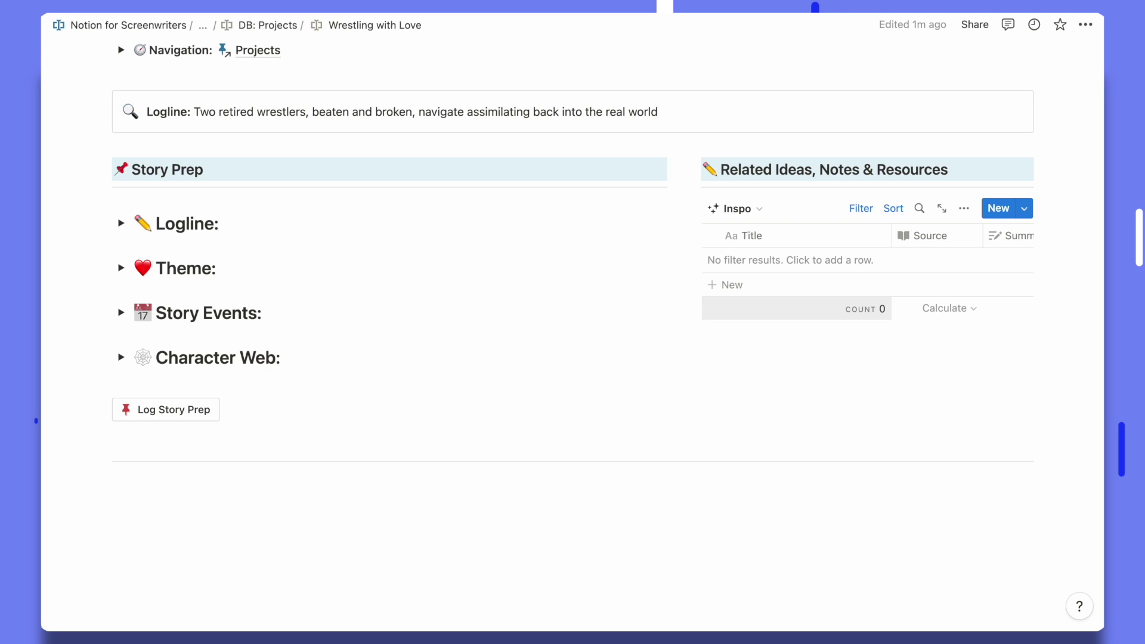
scroll(572, 334, up, 5)
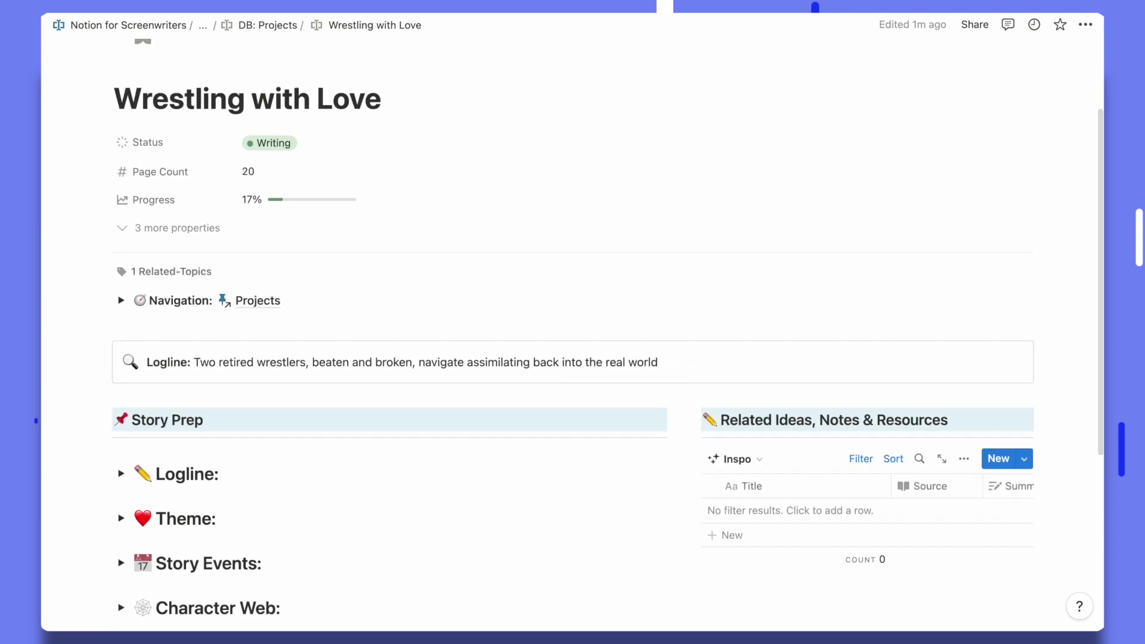
click(177, 227)
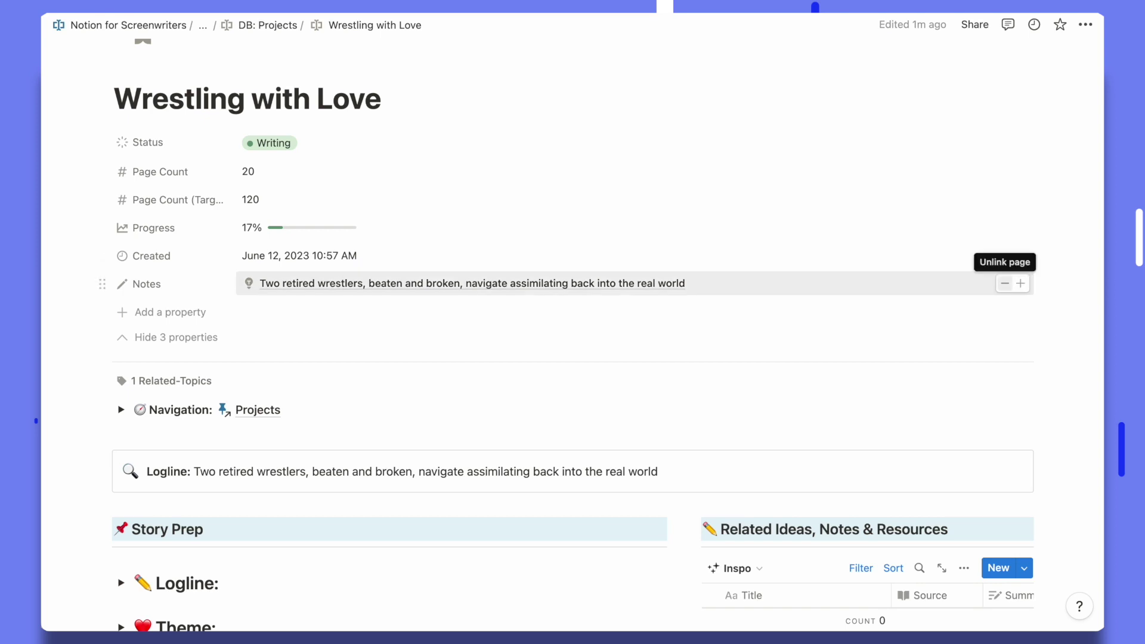
click(1020, 284)
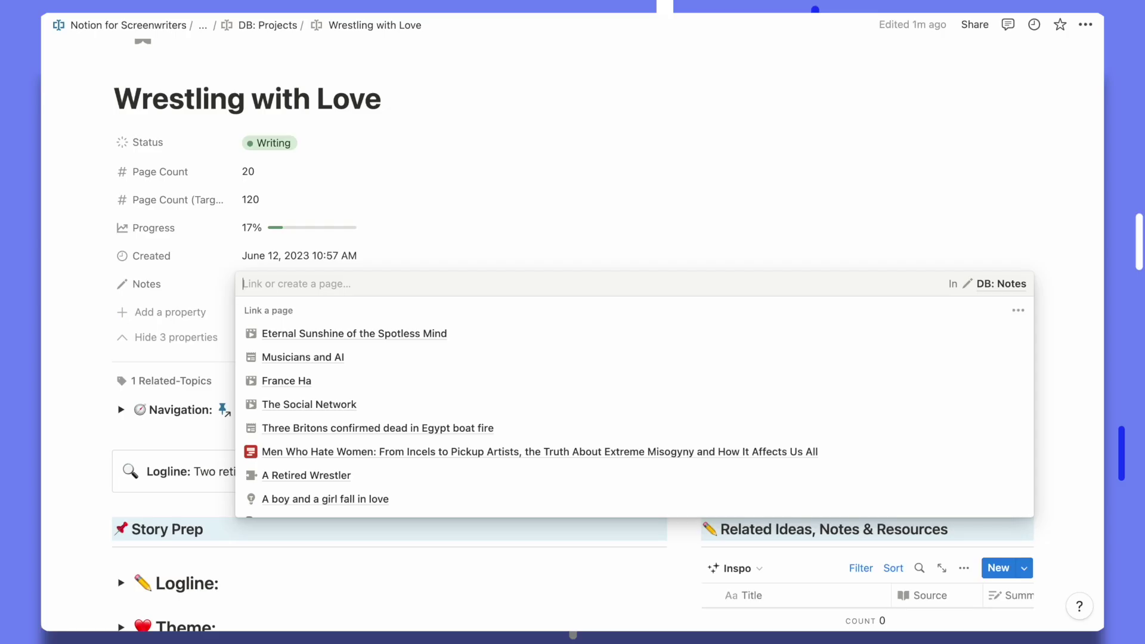
text(The wrestler)
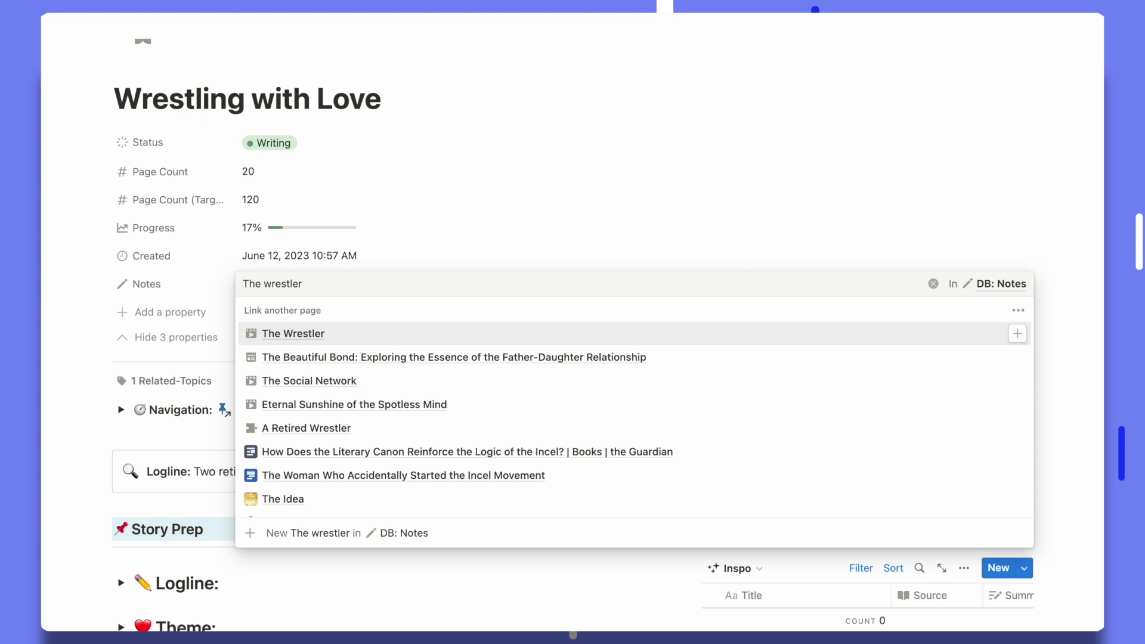
key(Down)
key(Return)
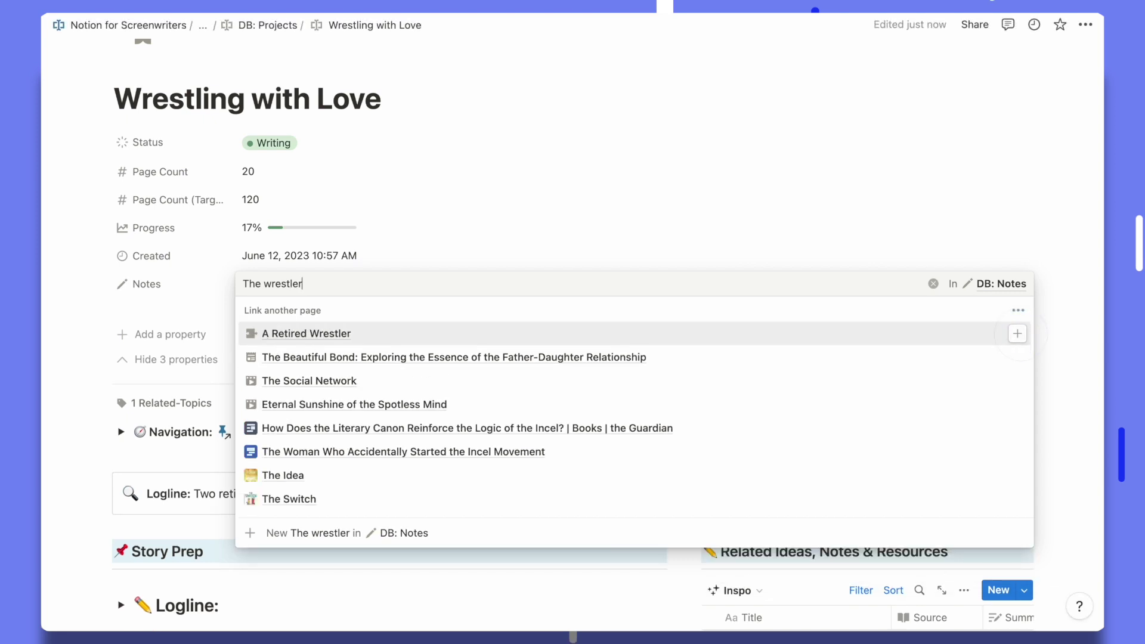
key(Escape)
- Open The Wrestler from the project's Inspo view in a side peek, review its properties, and collapse the extra ones
scroll(775, 310, down, 5)
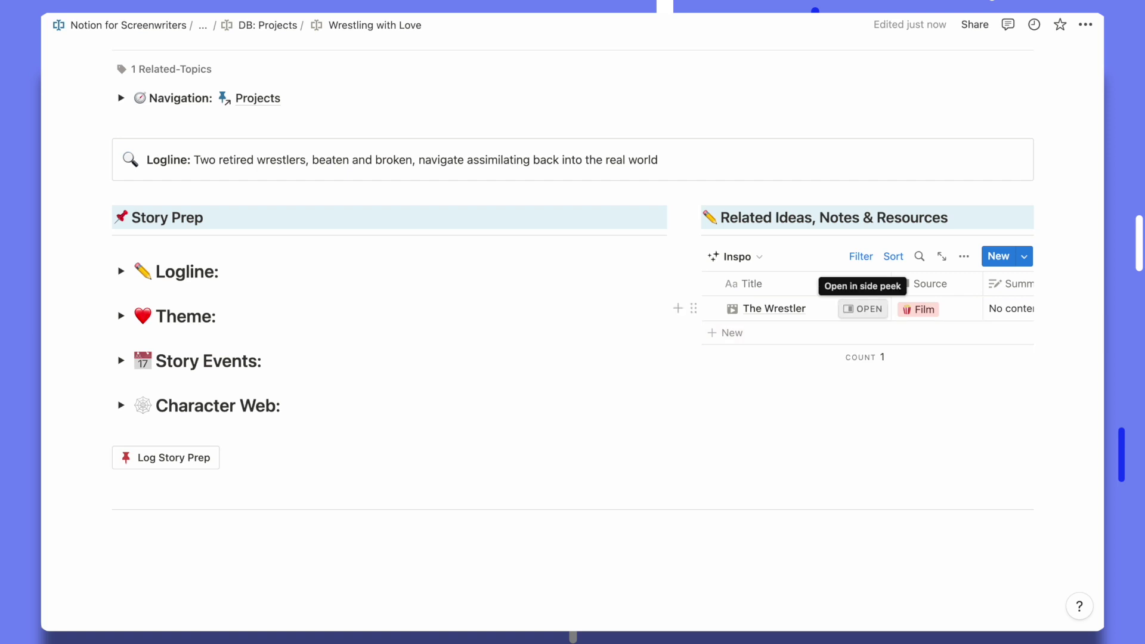
click(862, 309)
scroll(707, 296, down, 5)
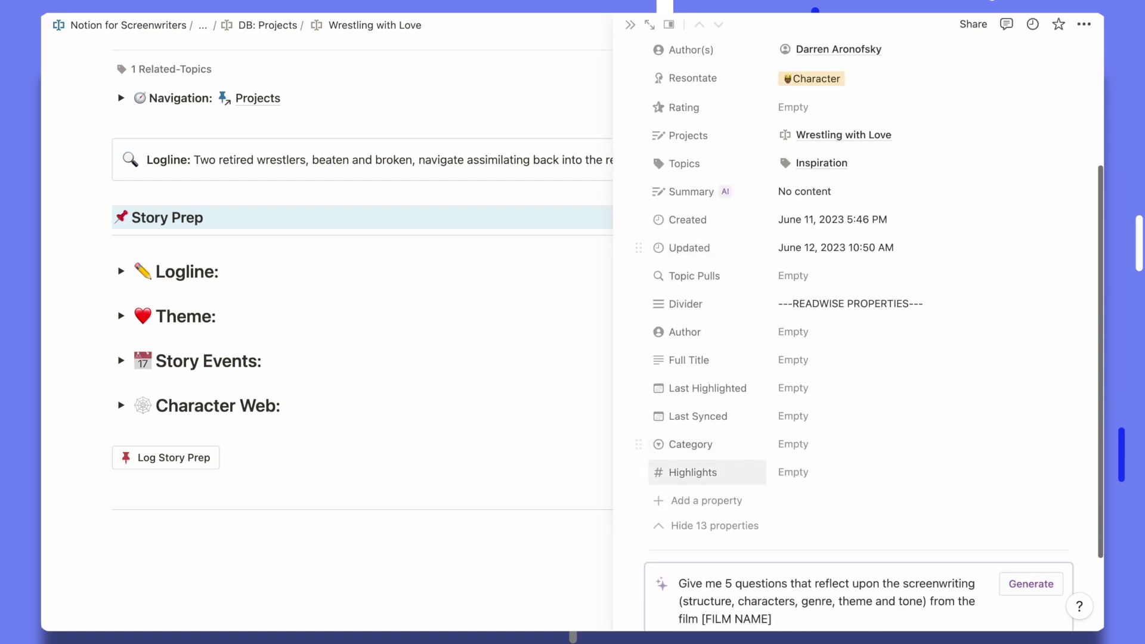
click(698, 524)
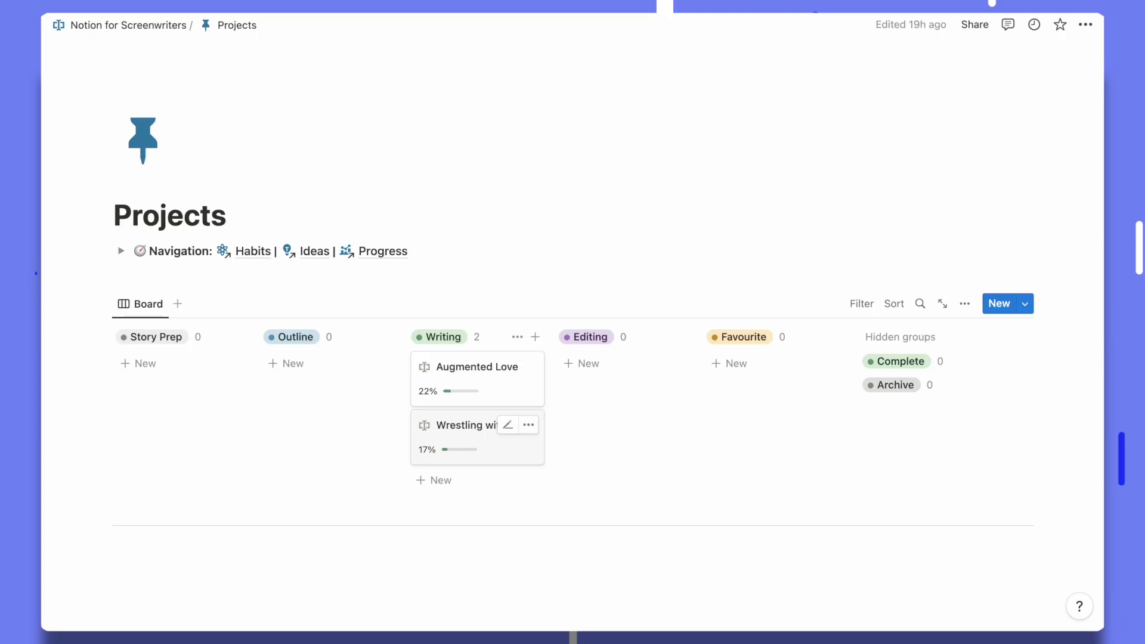
drag(633, 385, 745, 367)
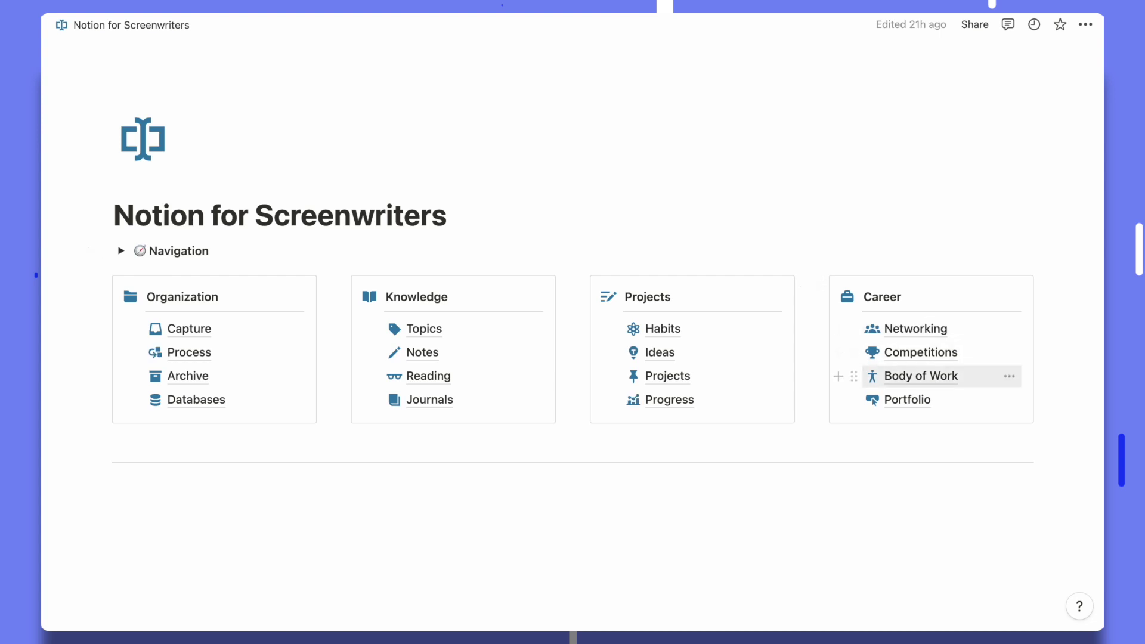
click(902, 376)
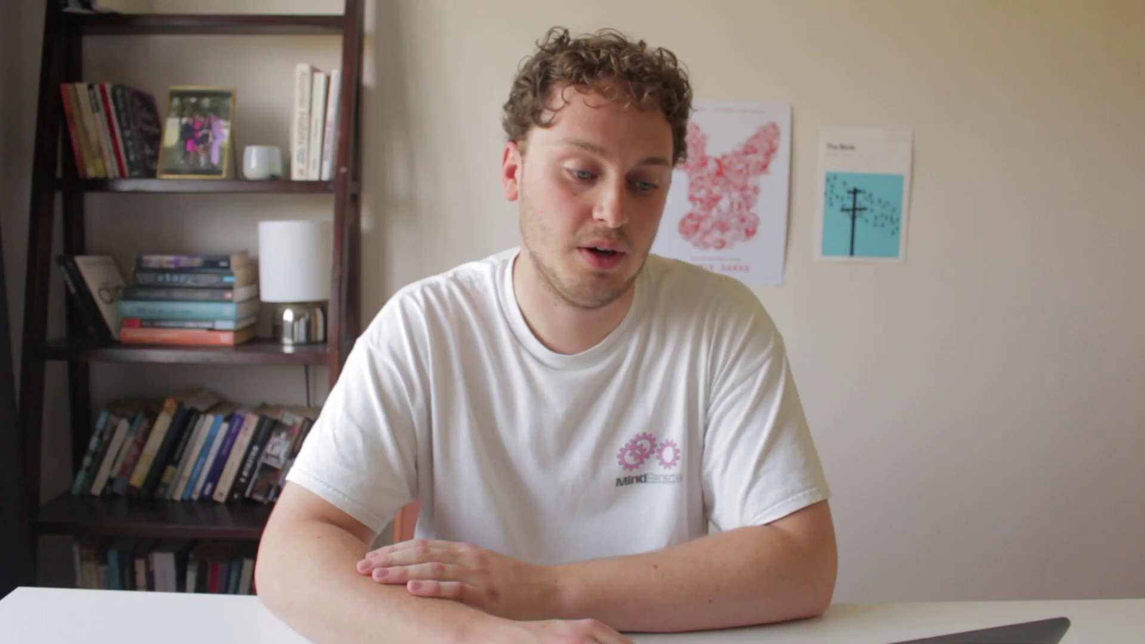